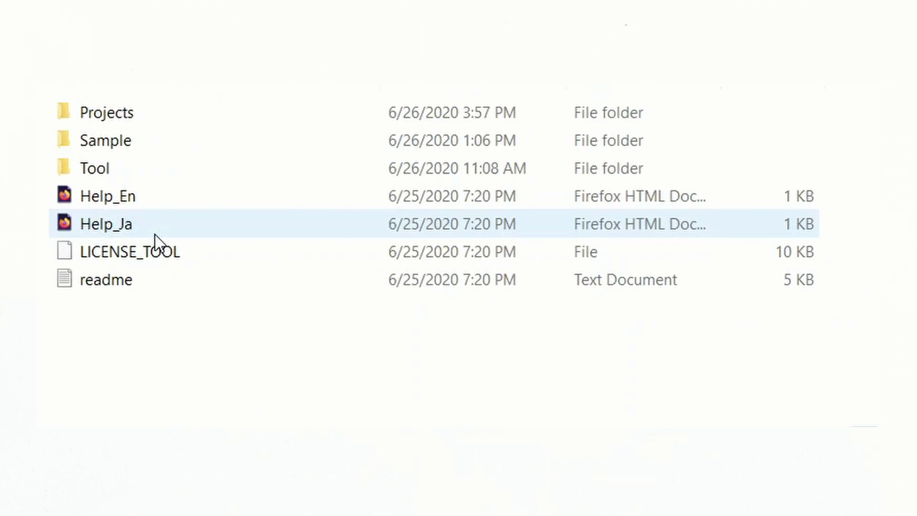
# Step: Launch Effekseer from the executable in the Tool folder
pyautogui.doubleClick(99, 166)
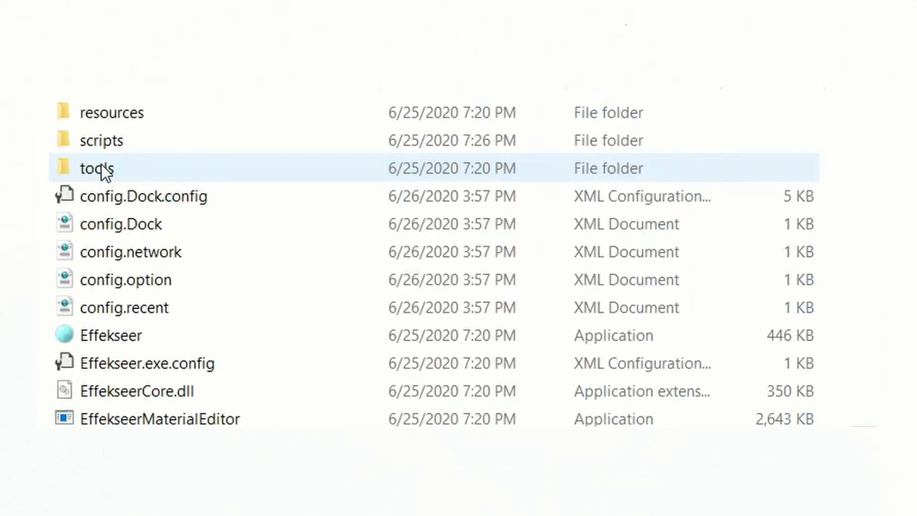
pyautogui.doubleClick(116, 337)
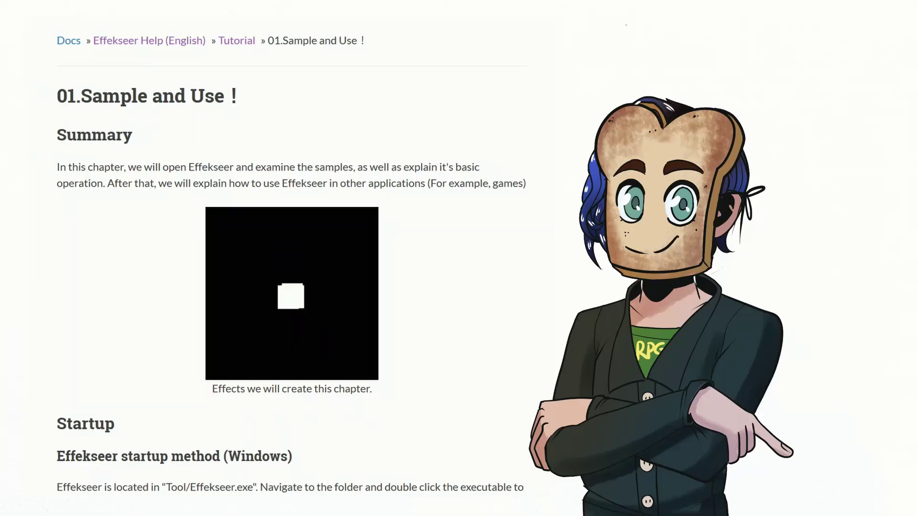
# Step: Open the manual and read the "01.Sample and Use!" tutorial, covering startup, the sample project, looping and external usage
pyautogui.scroll(-8, 292, 257)
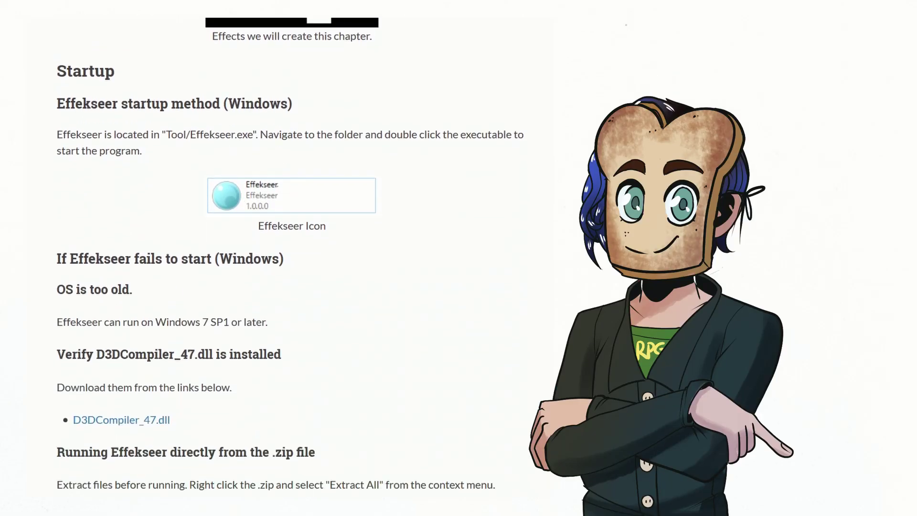
pyautogui.scroll(-15, 292, 258)
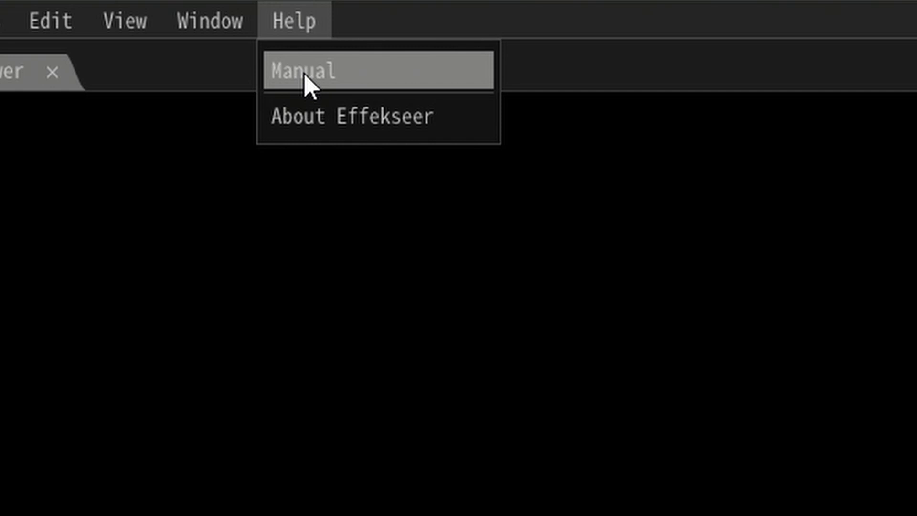
pyautogui.click(306, 76)
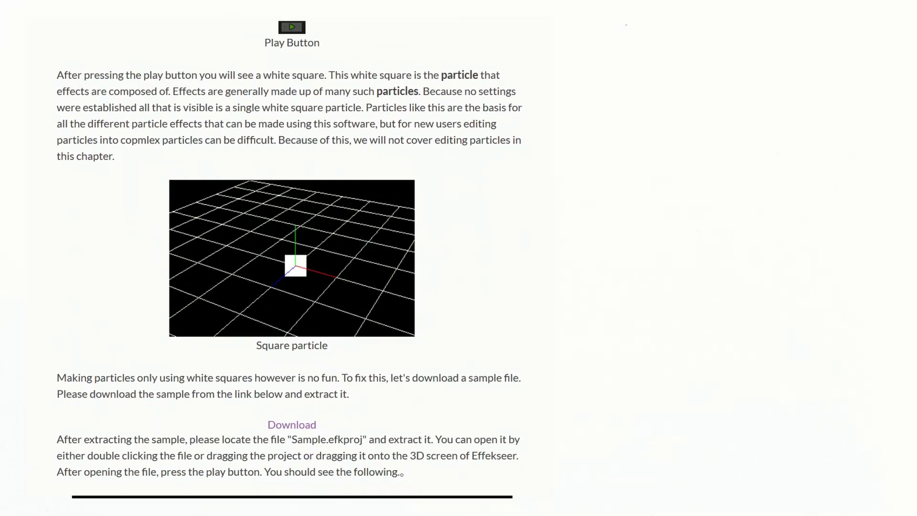
pyautogui.scroll(-8, 292, 258)
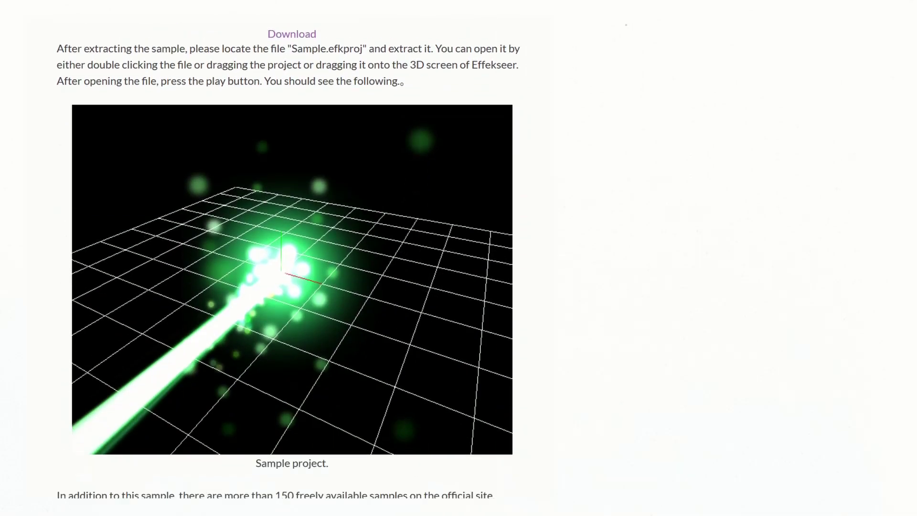
pyautogui.scroll(-15, 292, 258)
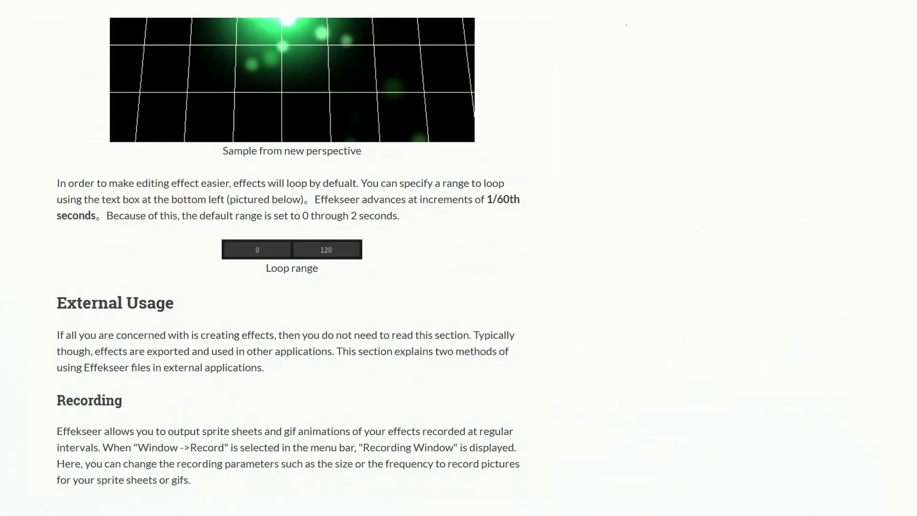
pyautogui.scroll(-15, 291, 258)
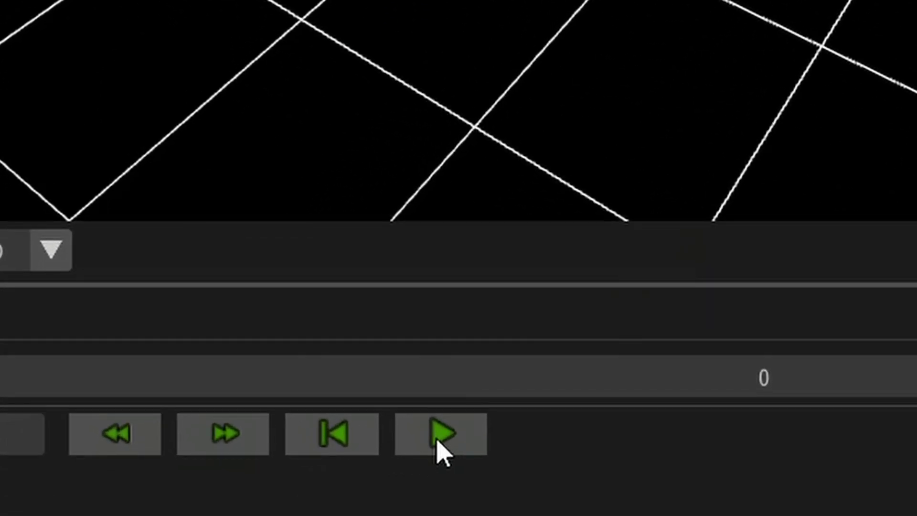
# Step: Toggle playback of the default effect and open the position settings of the node under Root
pyautogui.click(437, 436)
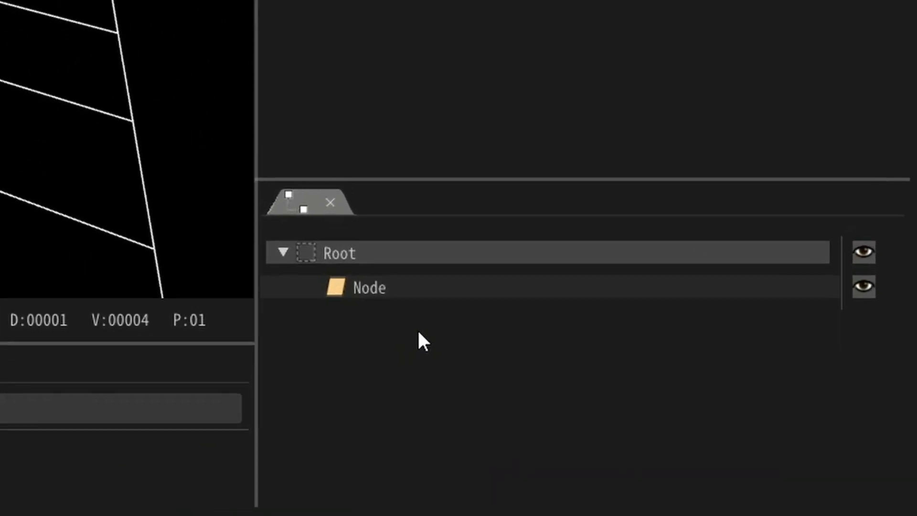
pyautogui.click(566, 347)
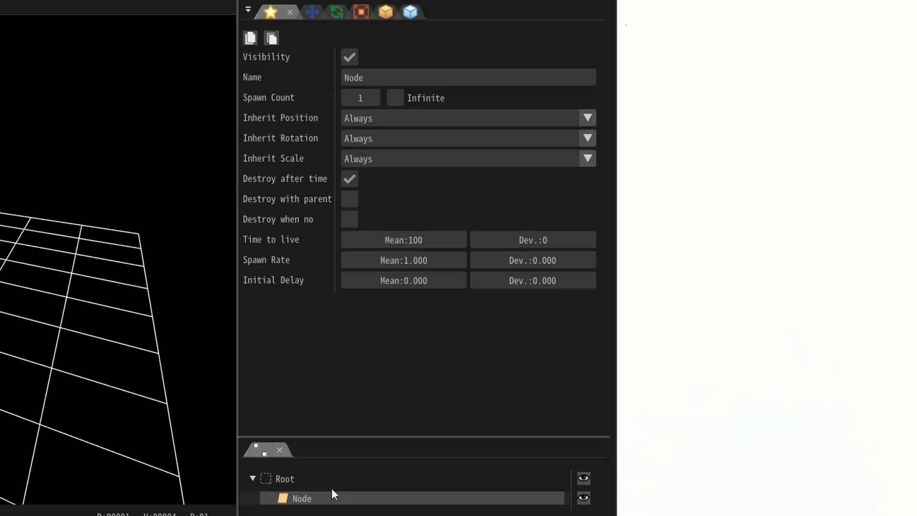
pyautogui.click(334, 478)
pyautogui.click(323, 499)
pyautogui.click(313, 14)
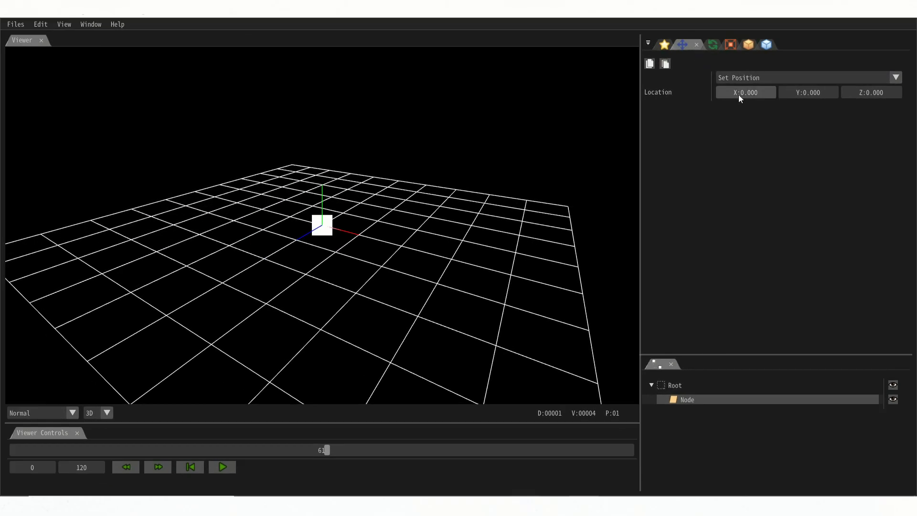
# Step: Move the node around by varying its location, ending at about X -7.2, Y 4.5 and Z 4.8
pyautogui.scroll(3, 746, 95)
pyautogui.scroll(20, 750, 94)
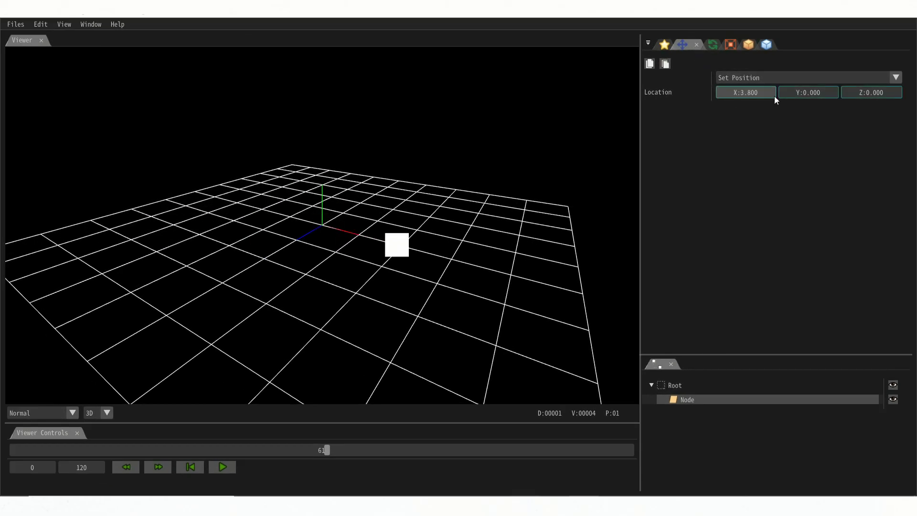
pyautogui.scroll(-20, 807, 94)
pyautogui.scroll(20, 876, 94)
pyautogui.scroll(20, 876, 94)
pyautogui.scroll(-20, 747, 93)
pyautogui.scroll(20, 715, 137)
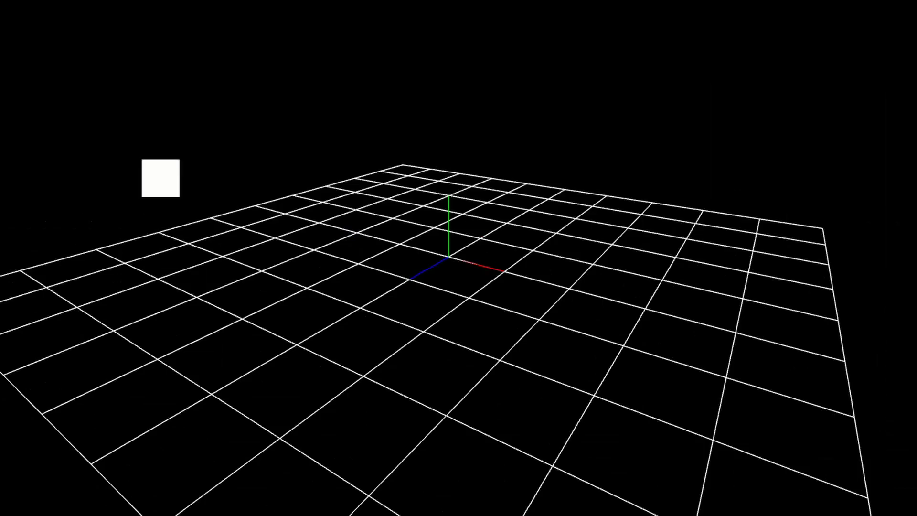
pyautogui.scroll(20, 674, 134)
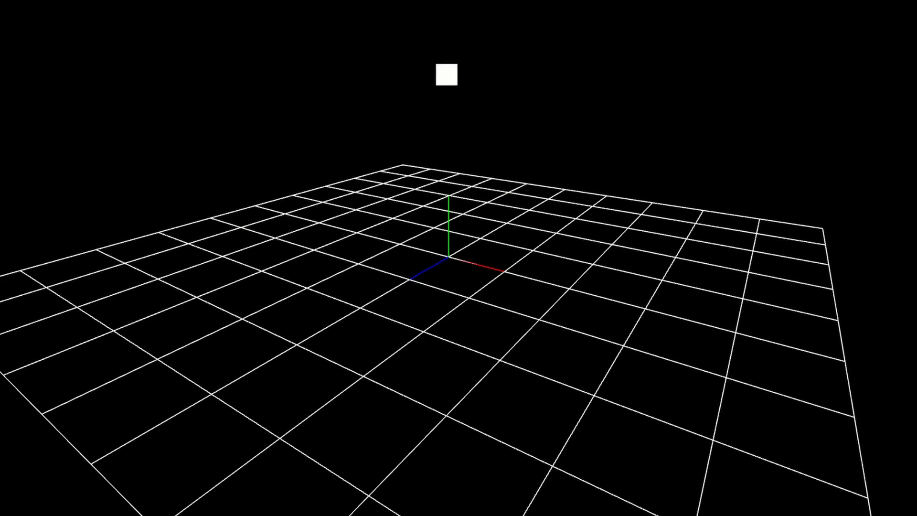
pyautogui.scroll(10, 462, 74)
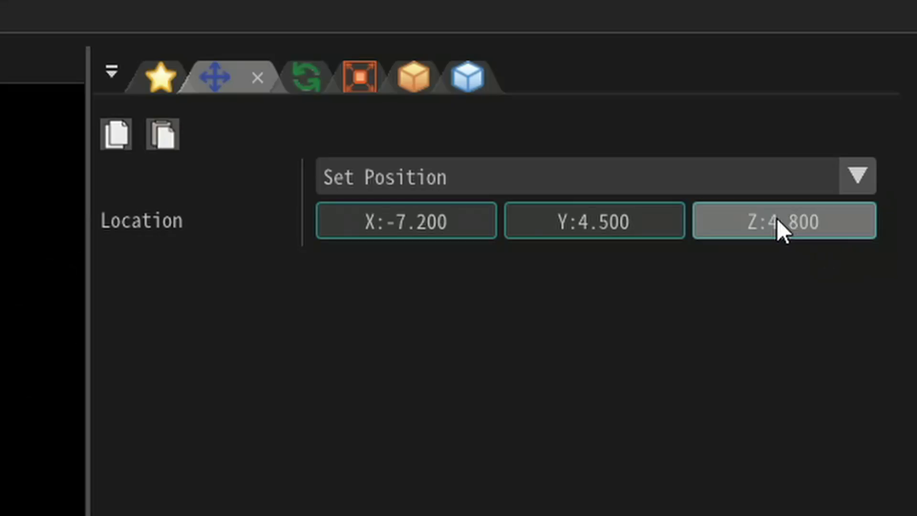
# Step: Reset the node's location to 0 on the X, Y and Z axes
pyautogui.moveTo(777, 218); pyautogui.dragTo(592, 218)
pyautogui.click(415, 211)
pyautogui.write('00')
pyautogui.press('Return')
pyautogui.click(583, 221)
pyautogui.write('0')
pyautogui.press('Return')
pyautogui.click(763, 223)
pyautogui.write('0')
pyautogui.press('Return')
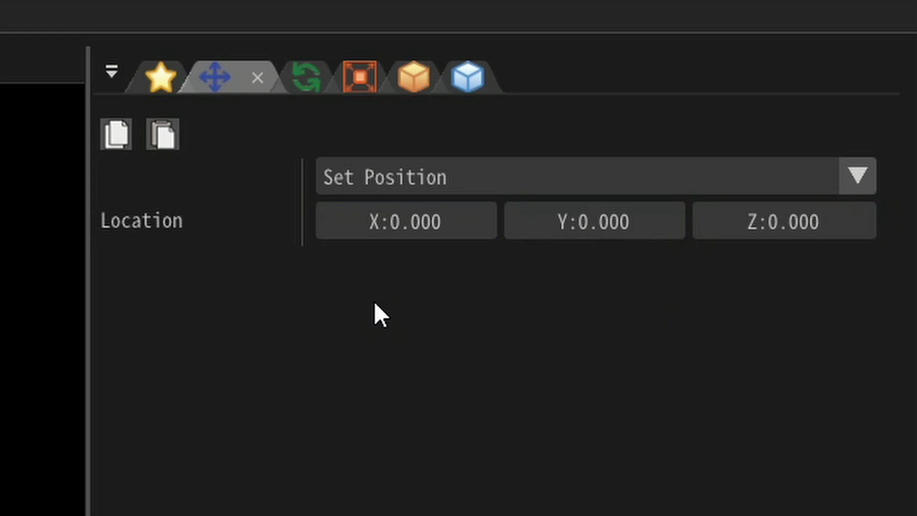
# Step: Switch the node's position mode to PVA with a mean X speed of 0.1, and play the effect
pyautogui.click(461, 182)
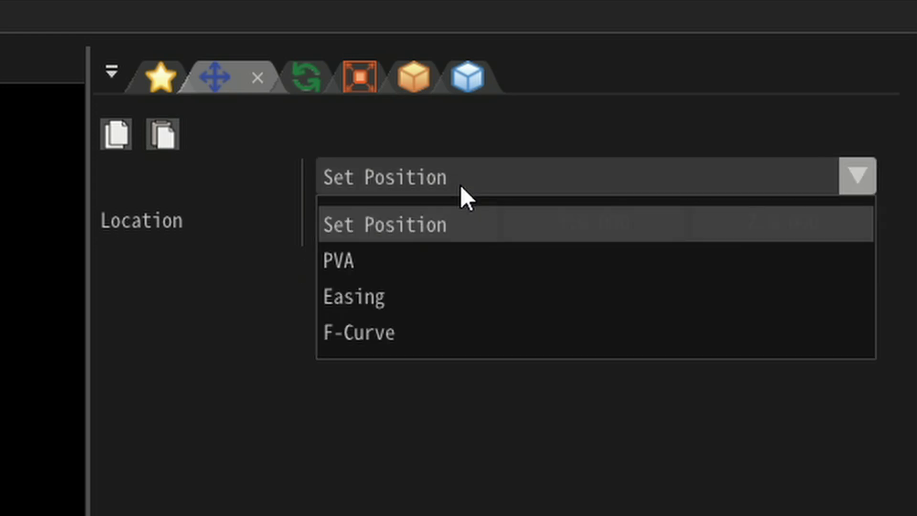
pyautogui.click(382, 253)
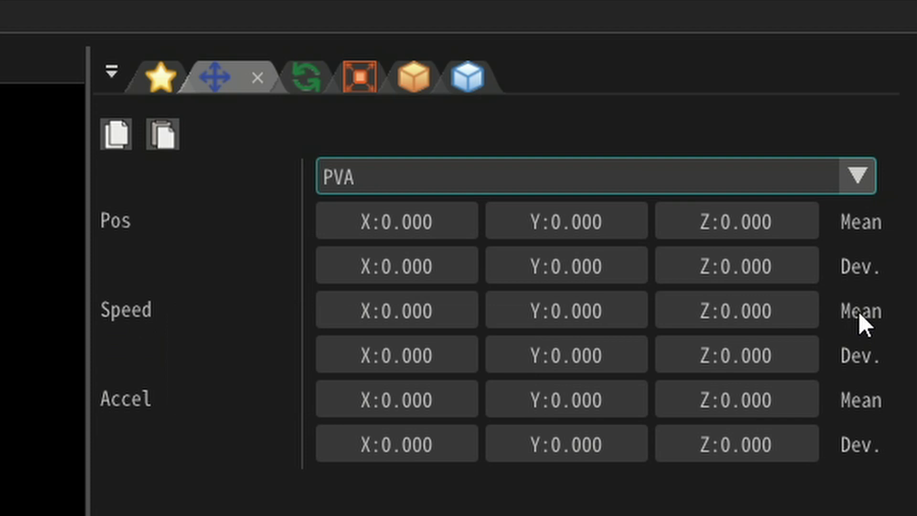
pyautogui.click(396, 311)
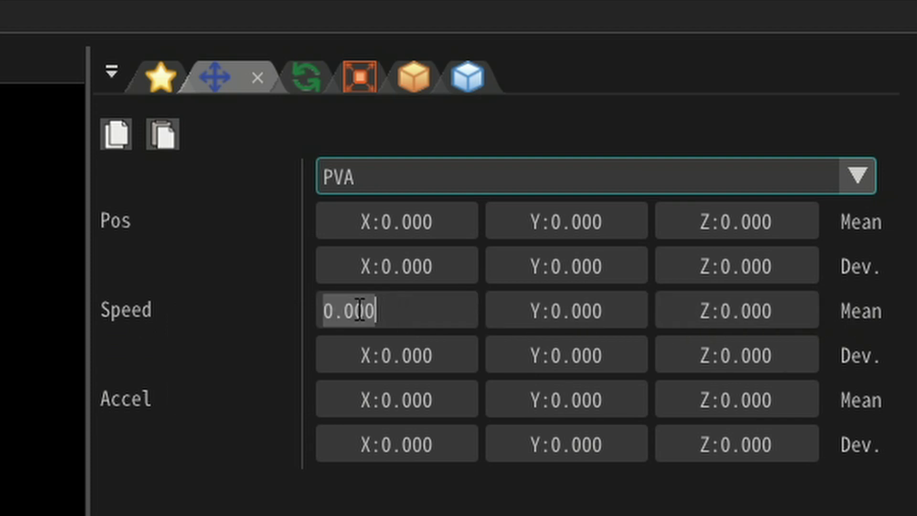
pyautogui.press('Left')
pyautogui.press('Left')
pyautogui.press('Left')
pyautogui.press('Delete')
pyautogui.write('1')
pyautogui.press('Return')
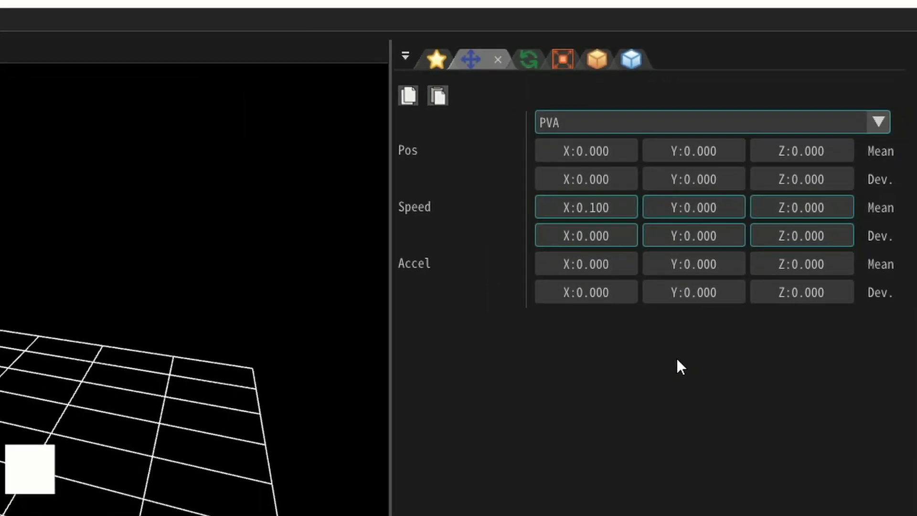
pyautogui.click(222, 467)
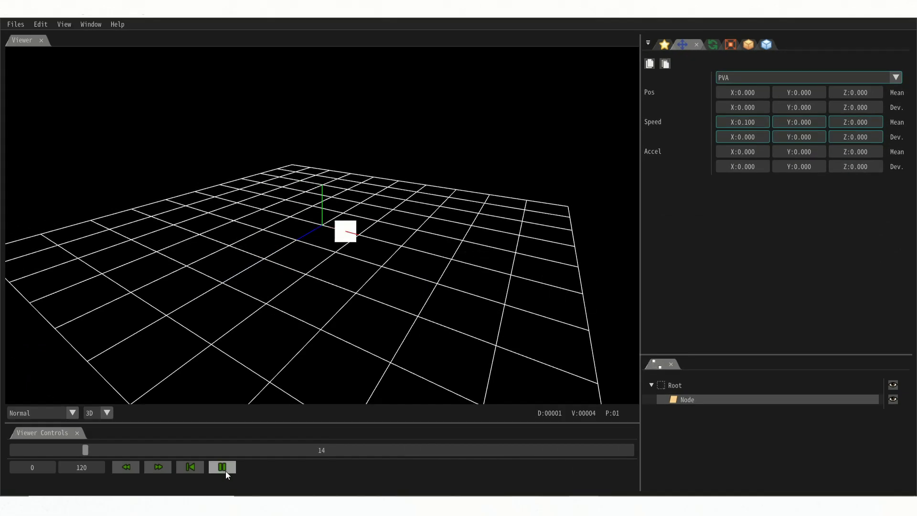
pyautogui.moveTo(311, 287); pyautogui.dragTo(354, 231, button='middle')
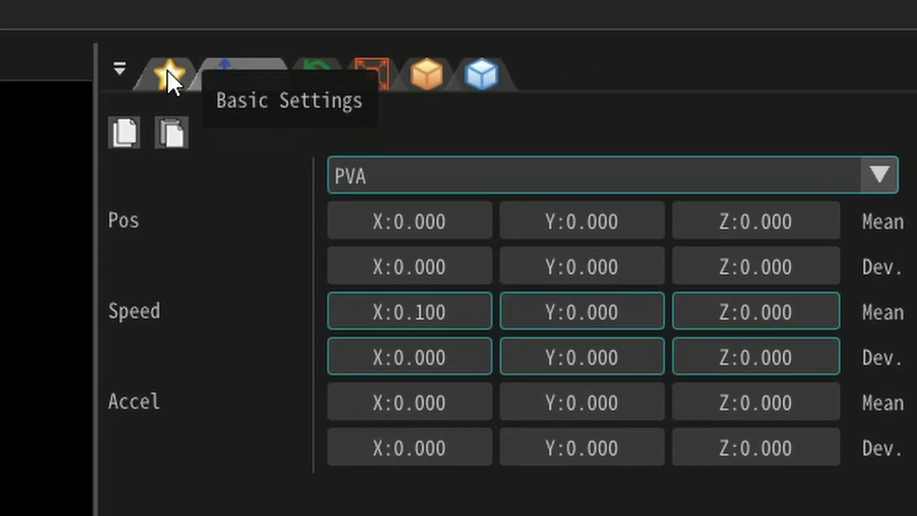
# Step: Set the node's spawn count to 100 in the basic settings and toggle playback of the effect
pyautogui.click(167, 70)
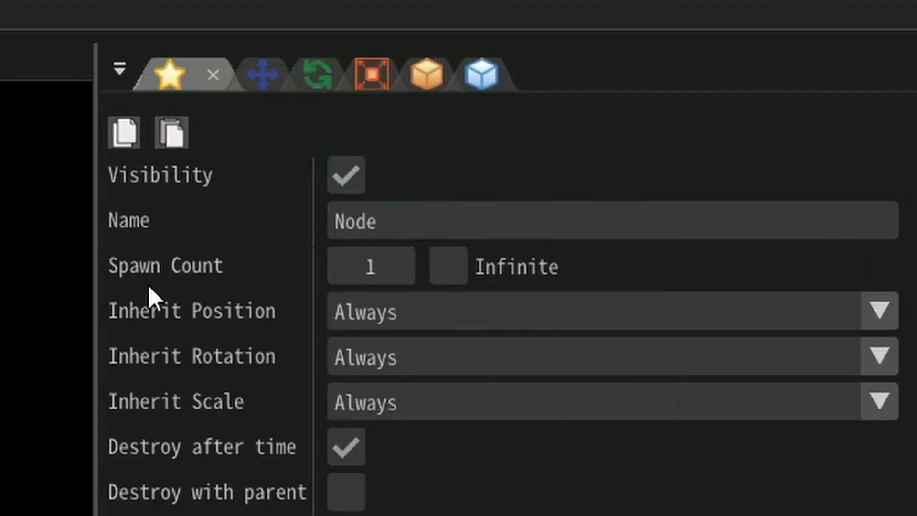
pyautogui.click(398, 262)
pyautogui.write('00')
pyautogui.press('Return')
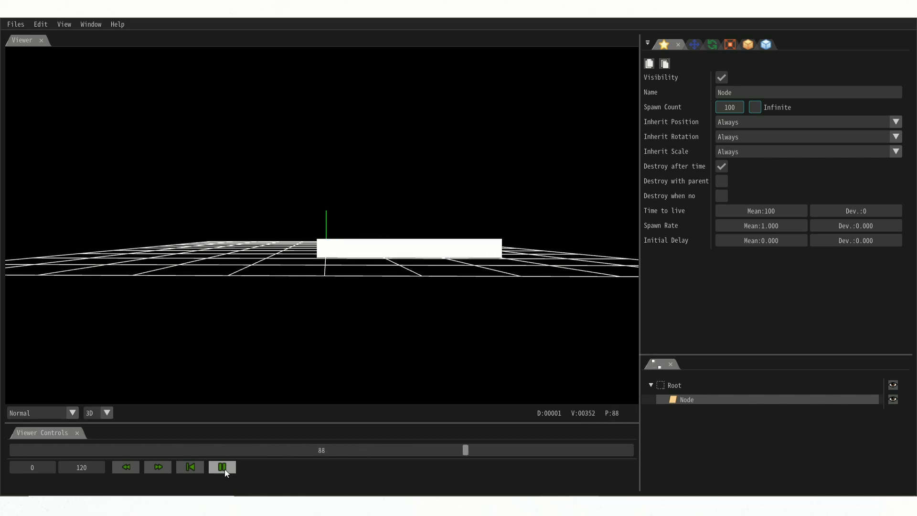
pyautogui.click(223, 467)
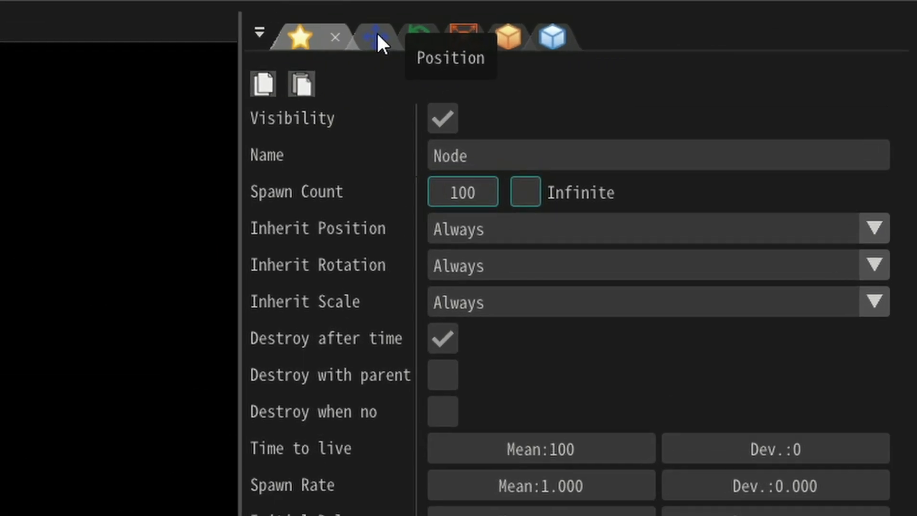
# Step: Set the node's speed deviation to 0.1 on X, Y and Z in the position settings
pyautogui.click(694, 44)
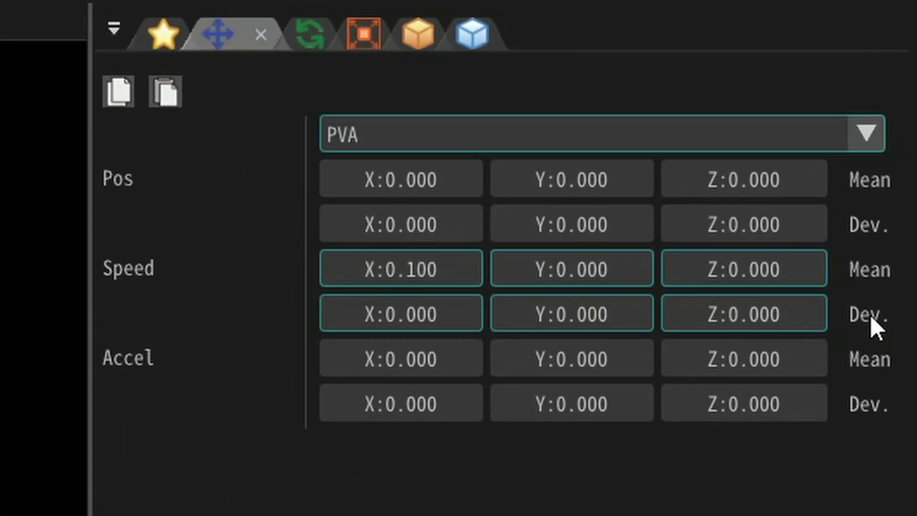
pyautogui.doubleClick(418, 313)
pyautogui.write('.1')
pyautogui.press('Tab')
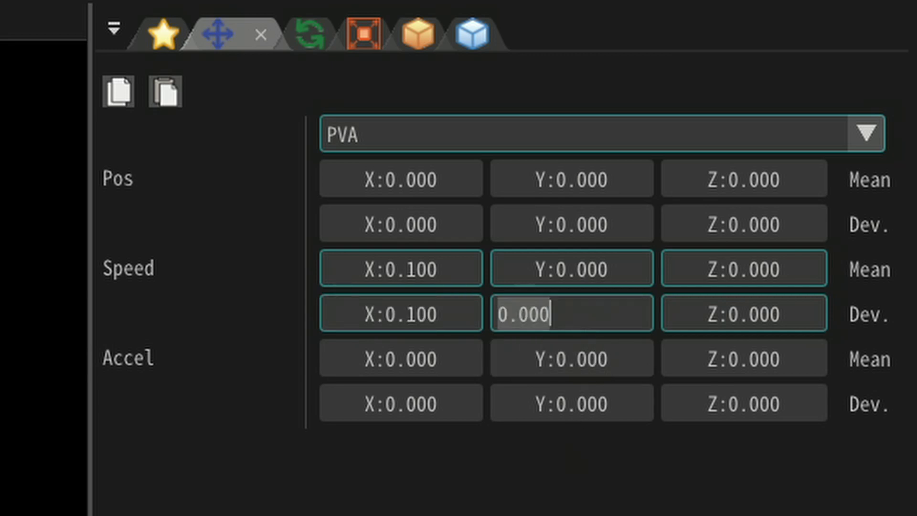
pyautogui.write('.1')
pyautogui.press('Tab')
pyautogui.write('.1')
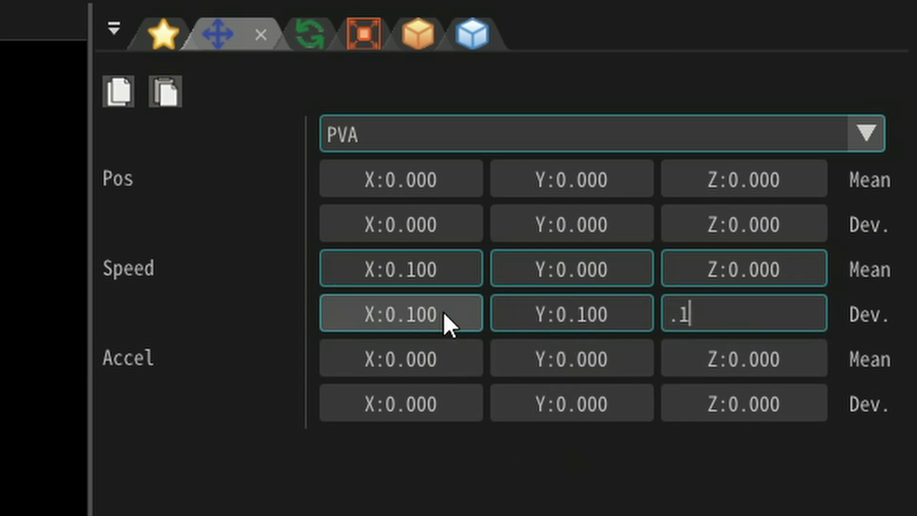
# Step: Set the node's mean X speed to 0 and toggle playback of the effect
pyautogui.doubleClick(370, 268)
pyautogui.write('0')
pyautogui.press('Return')
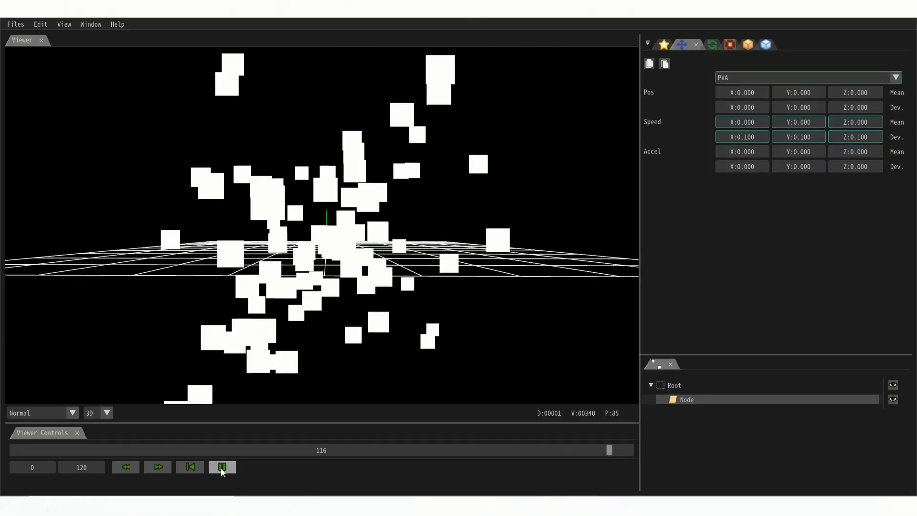
pyautogui.click(222, 467)
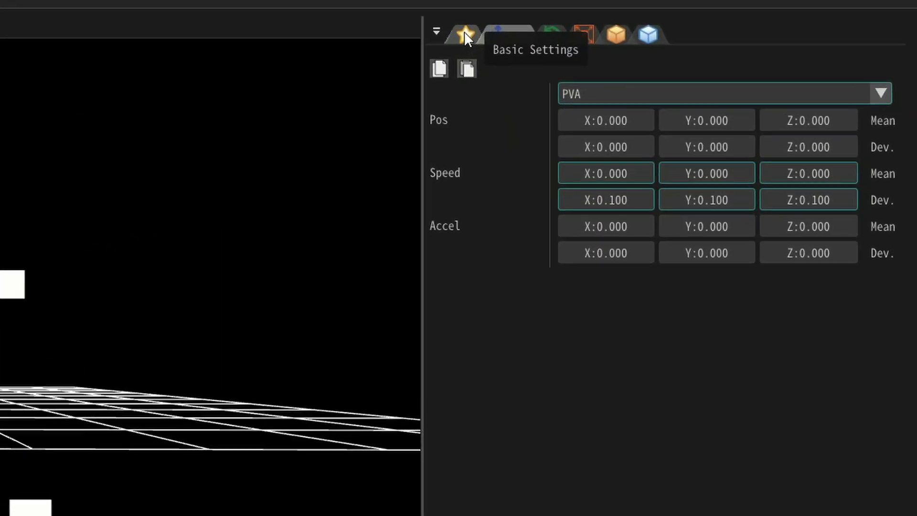
# Step: Set the node's mean time to live to 32 in the basic settings and reset the window positions
pyautogui.click(664, 44)
pyautogui.moveTo(583, 423); pyautogui.dragTo(484, 431)
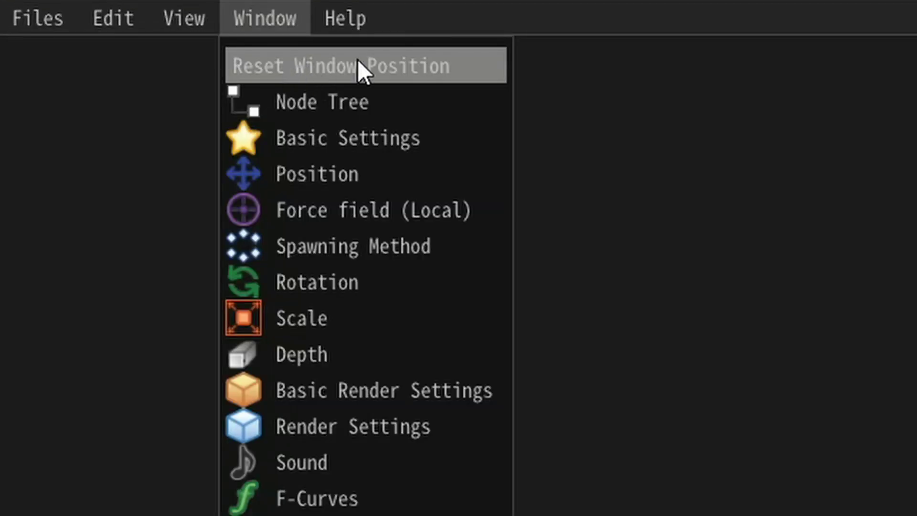
pyautogui.click(316, 70)
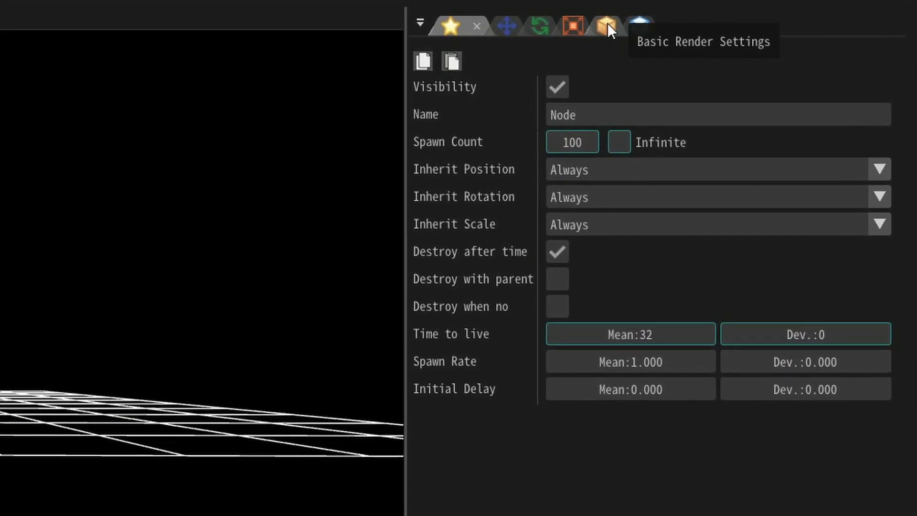
# Step: Load the glowing white circle texture from the 03_01_Sample download folder in the node's basic render settings
pyautogui.click(607, 26)
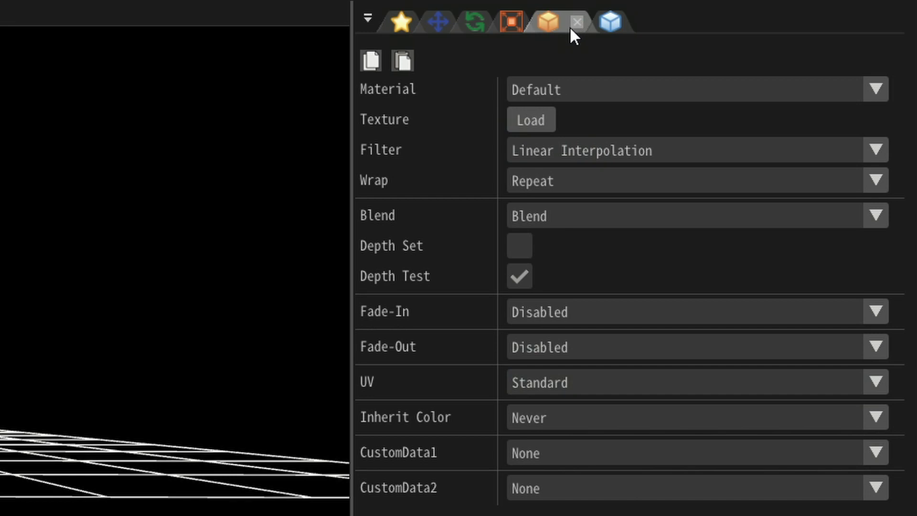
pyautogui.click(532, 120)
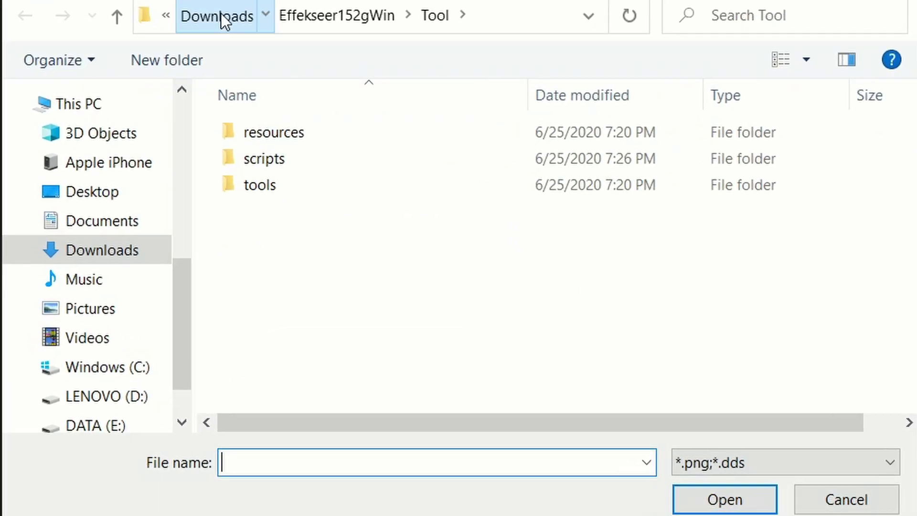
pyautogui.click(110, 48)
pyautogui.doubleClick(294, 268)
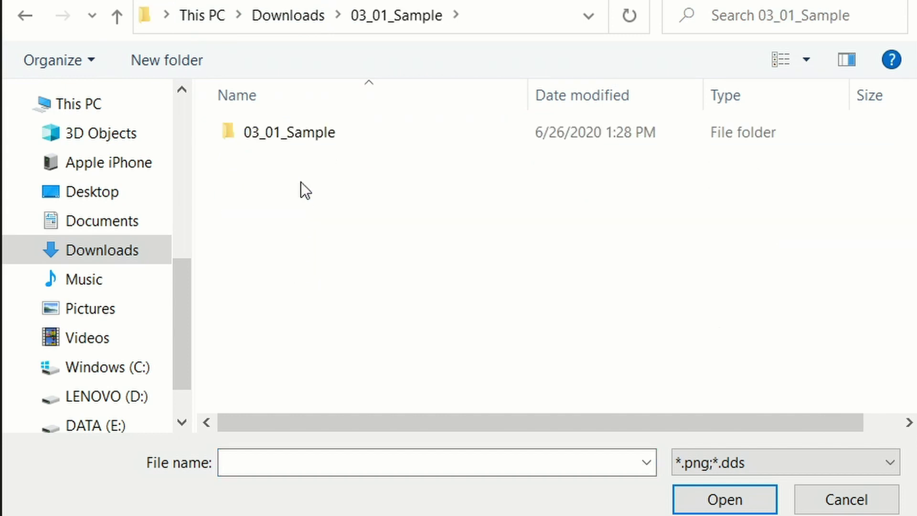
pyautogui.doubleClick(304, 132)
pyautogui.click(293, 180)
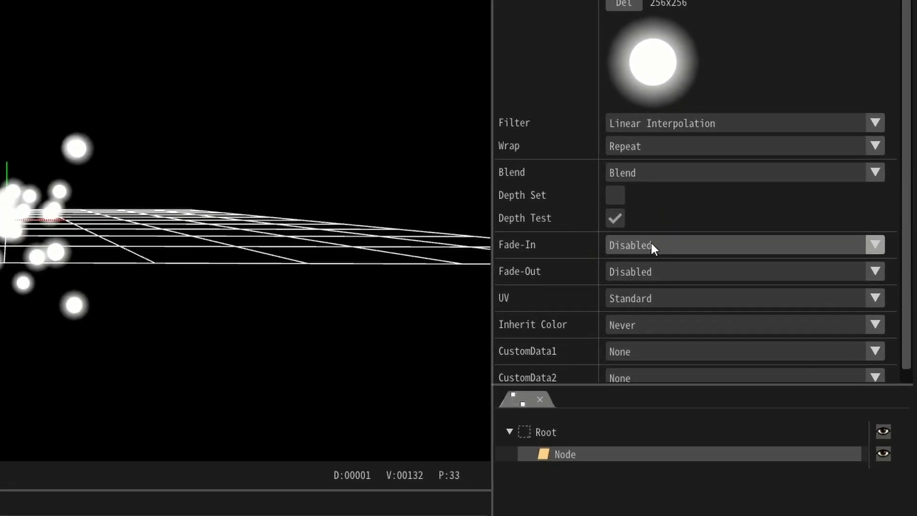
# Step: Enable fade-in and fade-out for the node with a frame count of 15 each, and toggle playback of the effect
pyautogui.click(643, 245)
pyautogui.click(647, 272)
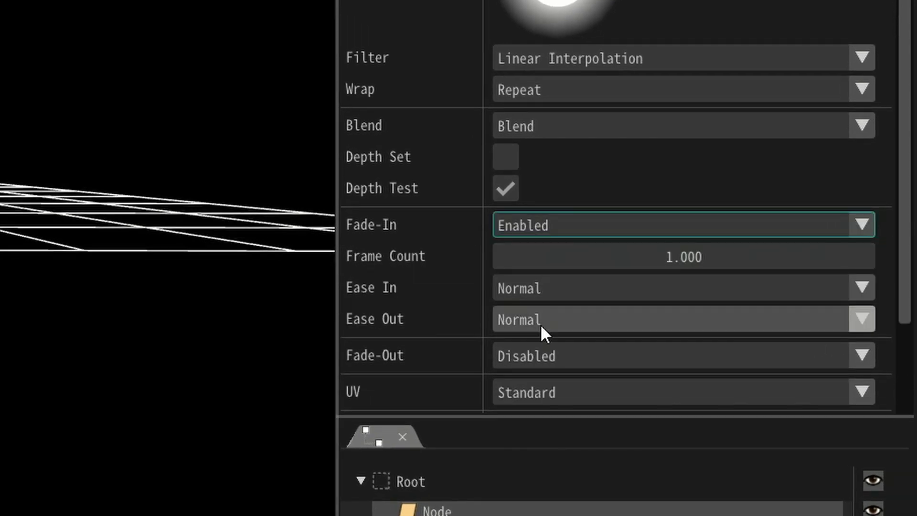
pyautogui.click(535, 357)
pyautogui.click(533, 388)
pyautogui.click(646, 256)
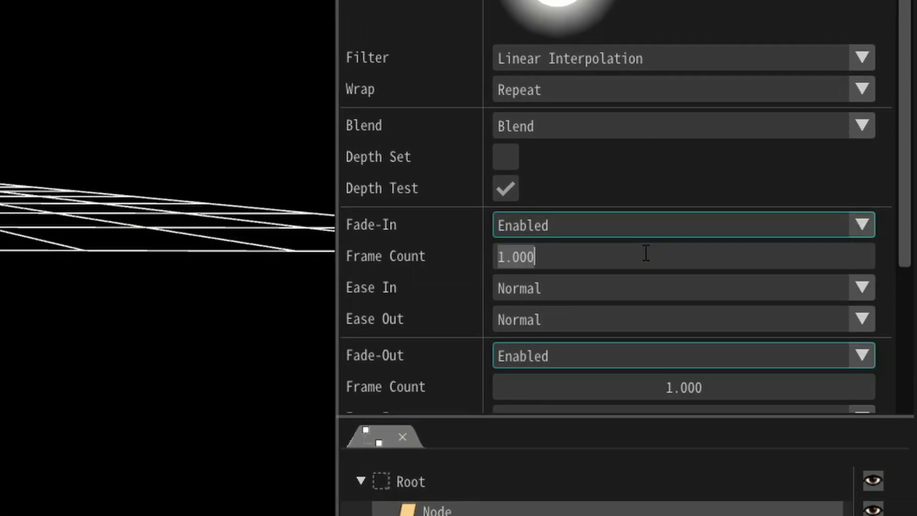
pyautogui.write('15')
pyautogui.scroll(-3, 608, 382)
pyautogui.click(673, 191)
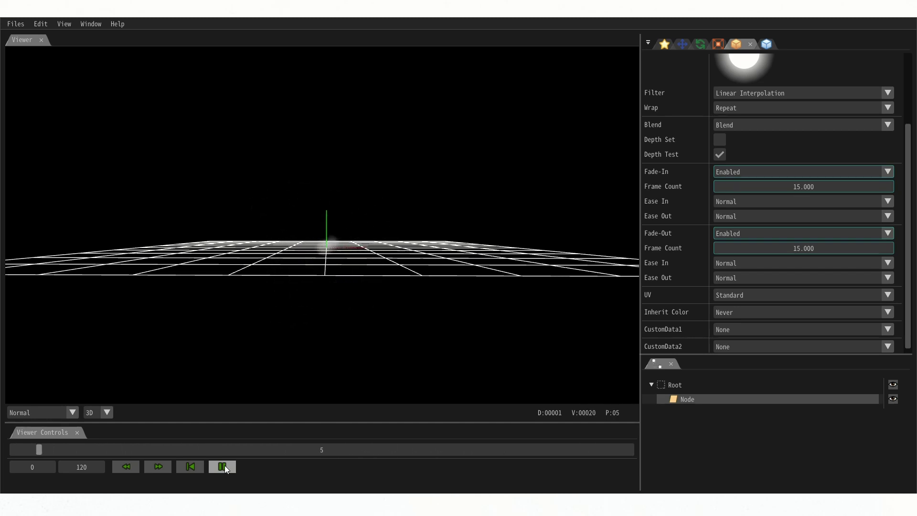
pyautogui.click(224, 465)
# Step: Try out different fixed colors for the sprite's Color All in the render settings
pyautogui.scroll(3, 755, 176)
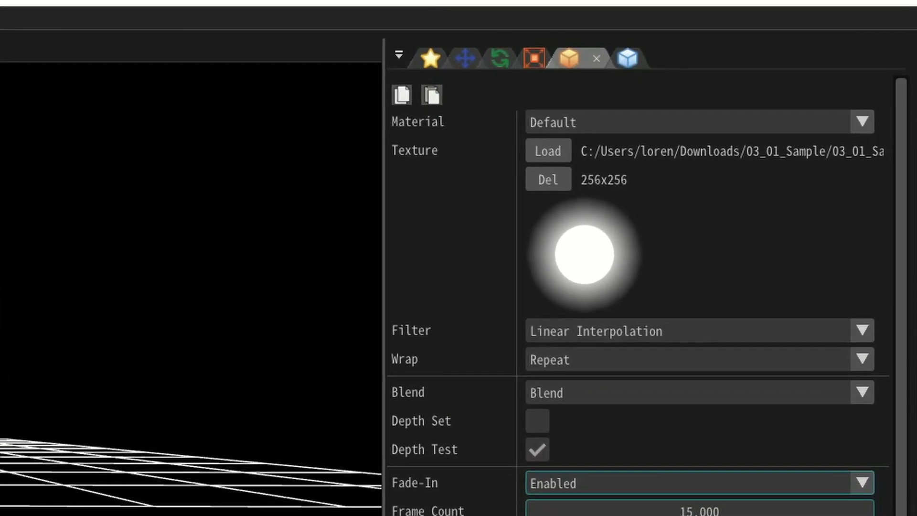
pyautogui.click(624, 58)
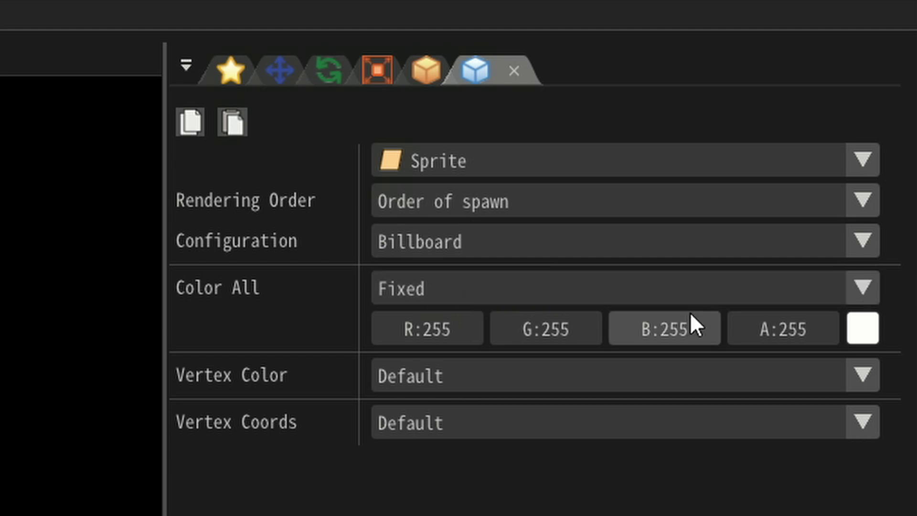
pyautogui.moveTo(452, 324); pyautogui.dragTo(618, 329)
pyautogui.moveTo(546, 328); pyautogui.dragTo(716, 336)
pyautogui.click(868, 333)
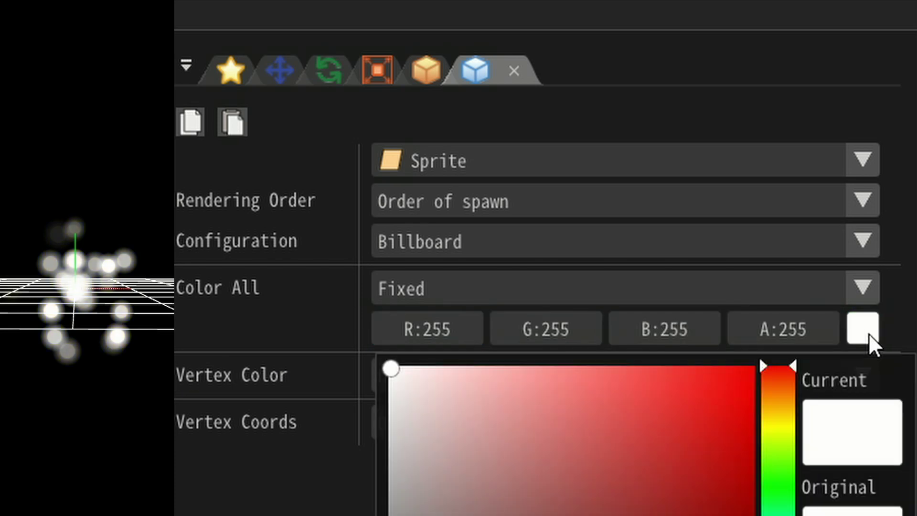
pyautogui.moveTo(565, 415)
pyautogui.mouseDown()
pyautogui.moveTo(624, 511)
pyautogui.moveTo(645, 514)
pyautogui.moveTo(751, 457)
pyautogui.moveTo(377, 367)
pyautogui.mouseUp()
pyautogui.click(382, 351)
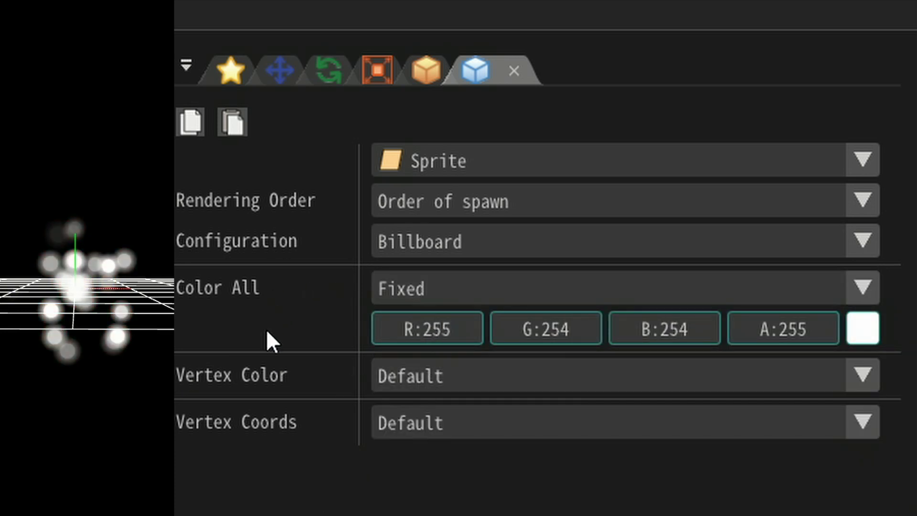
# Step: Set the sprite's Color All to Random with a black minimum (R, G and B 0) and a white maximum
pyautogui.click(471, 286)
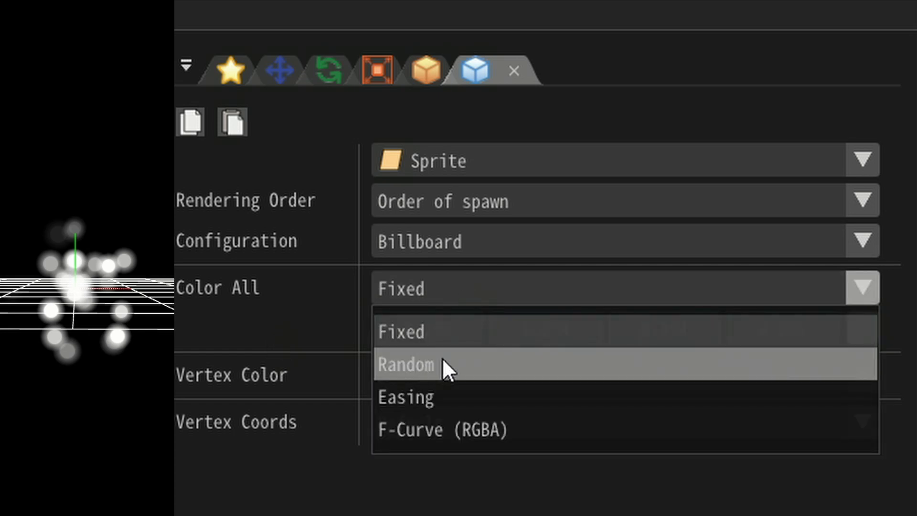
pyautogui.click(468, 363)
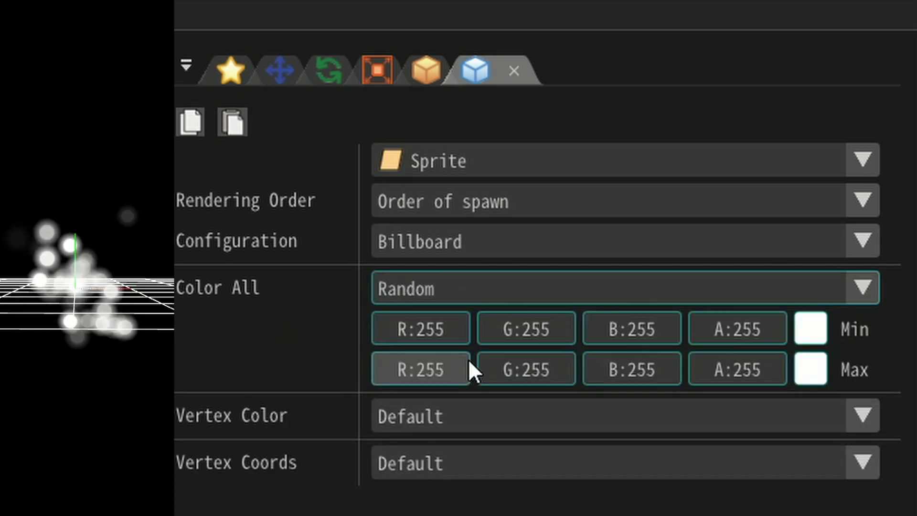
pyautogui.click(820, 337)
pyautogui.moveTo(632, 410); pyautogui.dragTo(621, 515)
pyautogui.press('Escape')
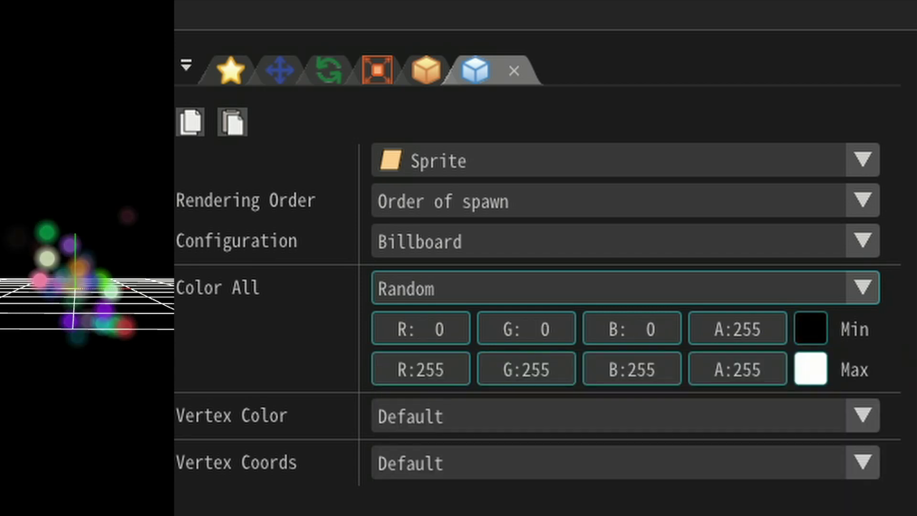
pyautogui.moveTo(729, 377); pyautogui.dragTo(237, 446)
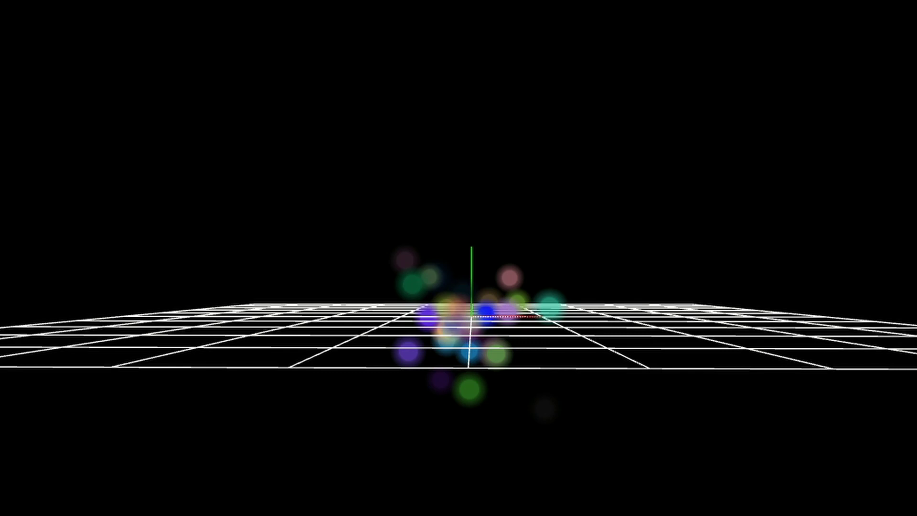
# Step: Set the node's blend mode to Additive in the basic render settings
pyautogui.click(769, 2)
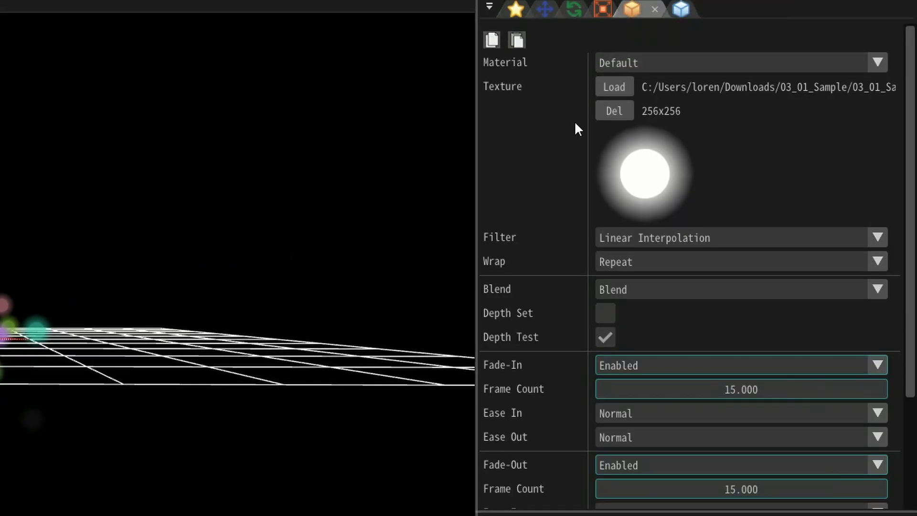
pyautogui.click(639, 289)
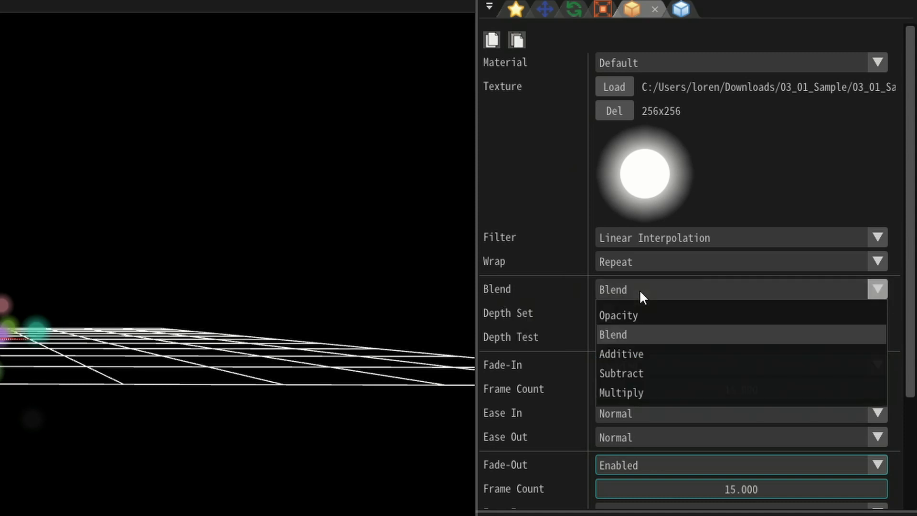
pyautogui.click(623, 351)
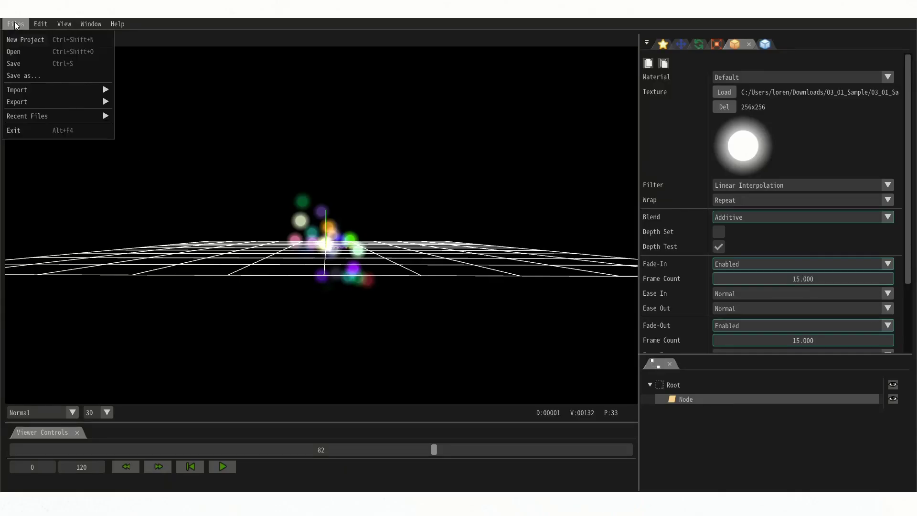
# Step: Save the effect as Thing in the Projects folder inside Downloads/Effekseer152gWin
pyautogui.click(38, 103)
pyautogui.click(205, 55)
pyautogui.doubleClick(272, 259)
pyautogui.click(264, 155)
pyautogui.doubleClick(287, 156)
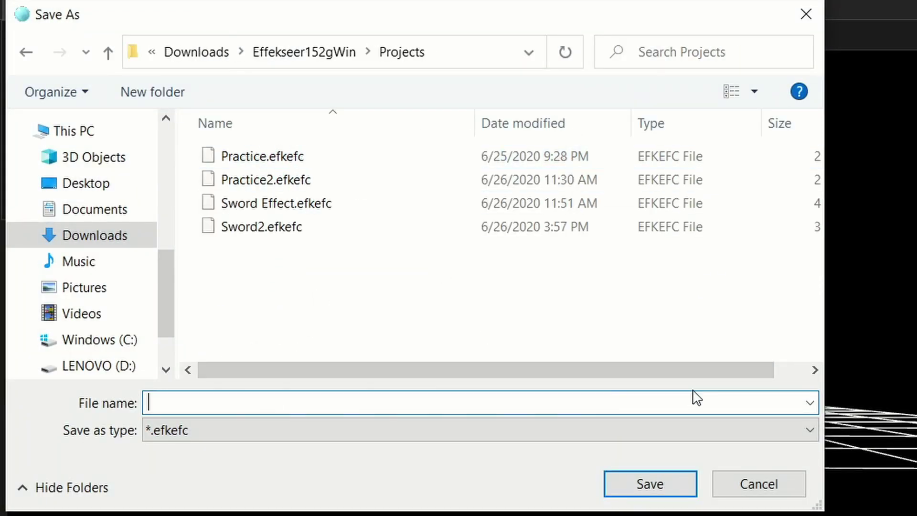
pyautogui.write('Thing')
pyautogui.click(653, 487)
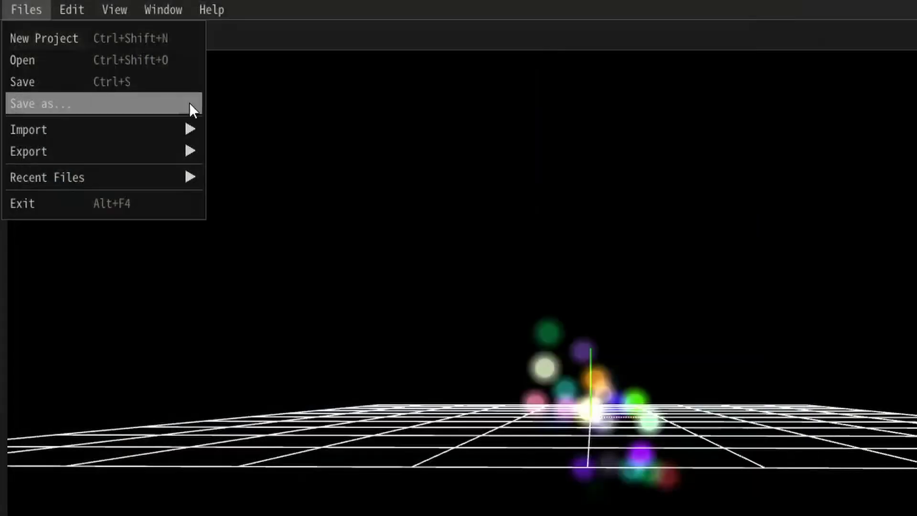
# Step: Start a new project and select its default node
pyautogui.click(21, 5)
pyautogui.click(41, 39)
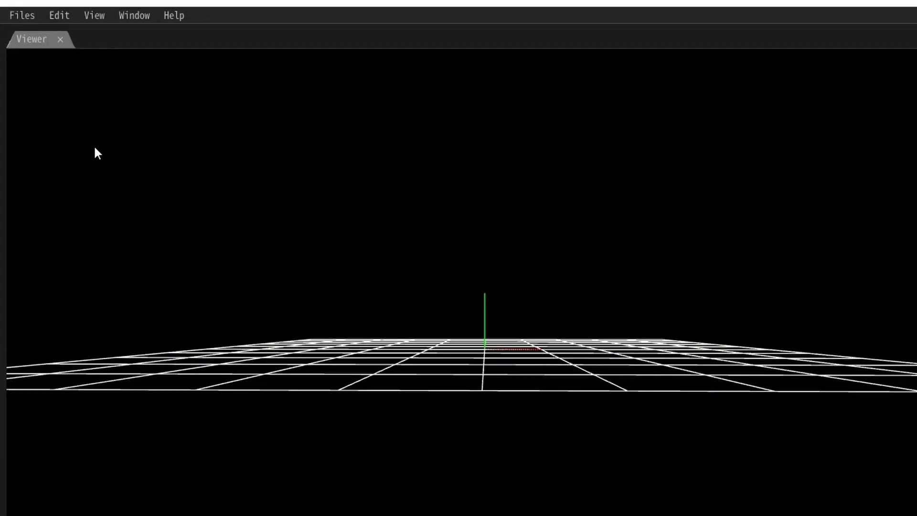
pyautogui.click(780, 446)
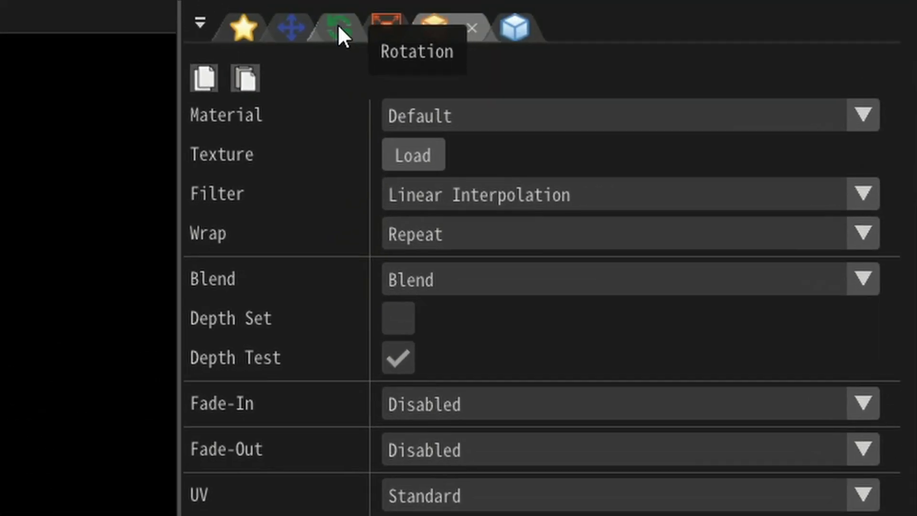
# Step: Switch the node's rotation to PVA and set the mean angular velocity on Z to 5
pyautogui.click(338, 27)
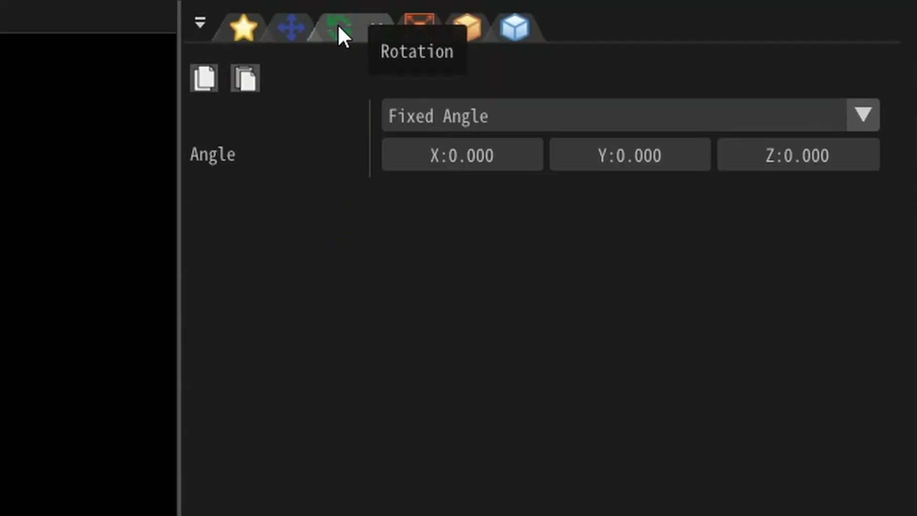
pyautogui.click(465, 117)
pyautogui.click(444, 186)
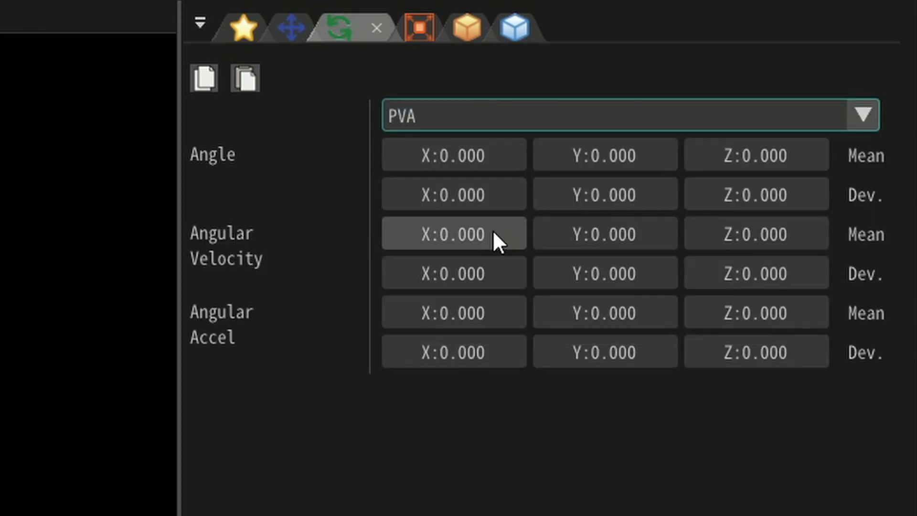
pyautogui.click(773, 233)
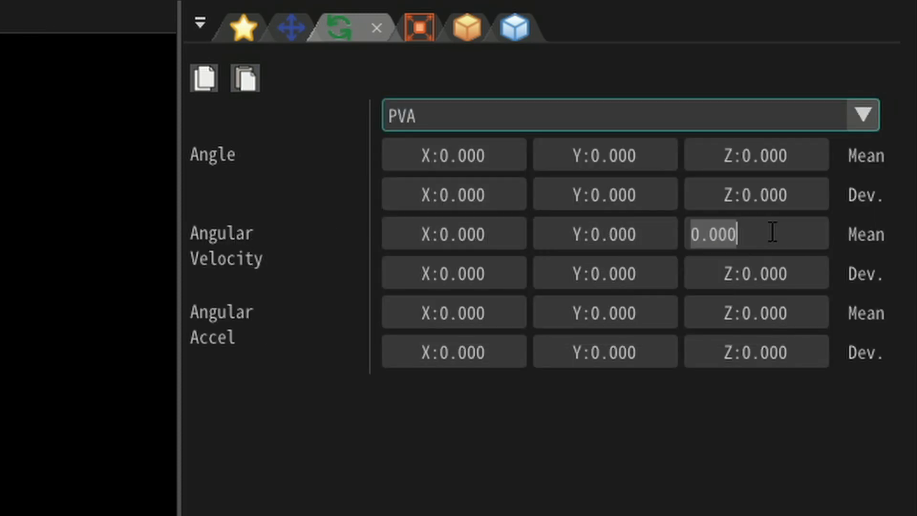
pyautogui.write('5')
pyautogui.press('Return')
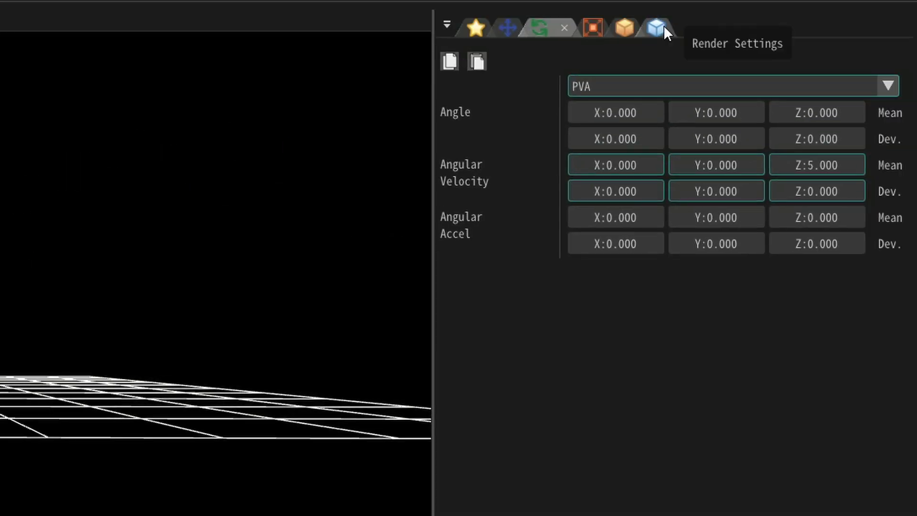
# Step: Set the sprite's configuration to Rotated Billboard in the render settings
pyautogui.click(661, 27)
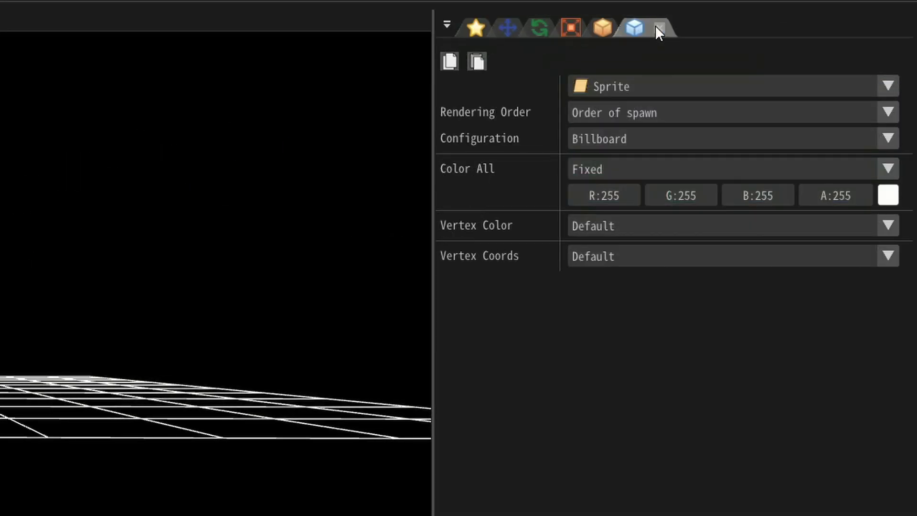
pyautogui.click(623, 138)
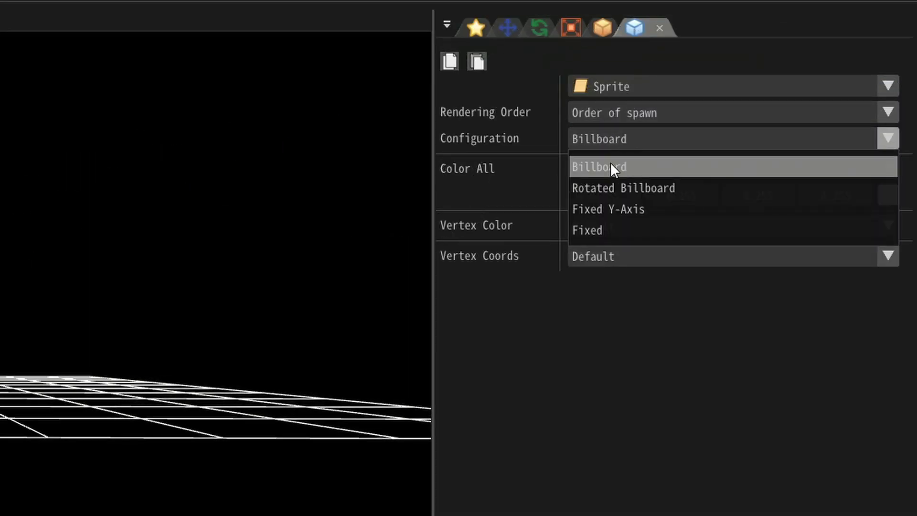
pyautogui.click(599, 187)
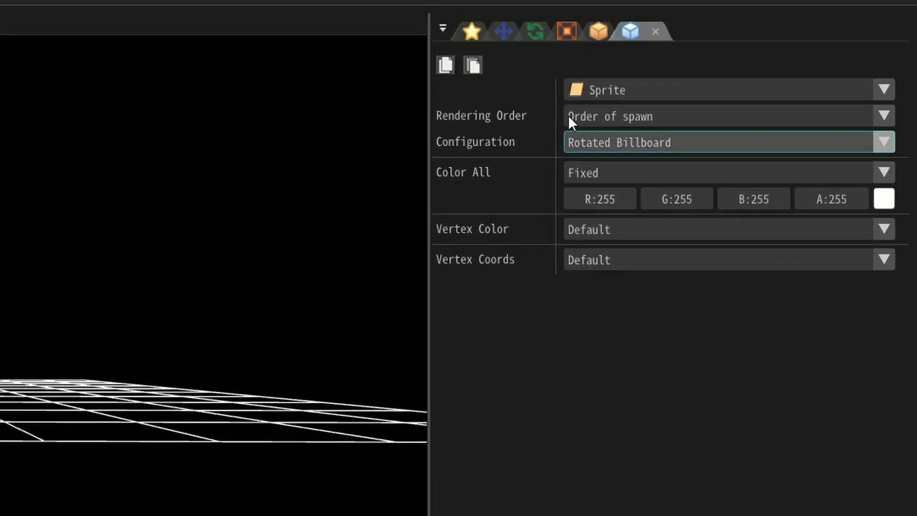
# Step: Switch the node's scale to PVA (Single) and set the mean expansion speed to 0.01
pyautogui.click(573, 28)
pyautogui.click(597, 87)
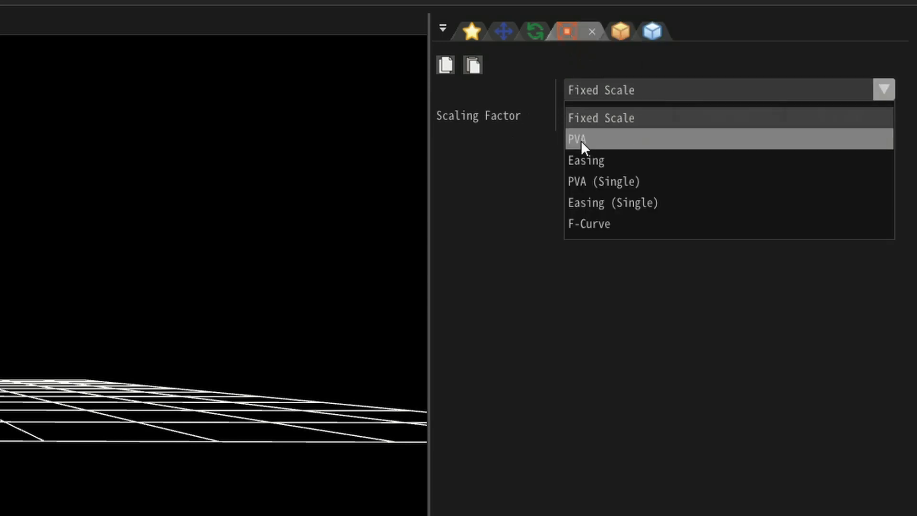
pyautogui.click(582, 182)
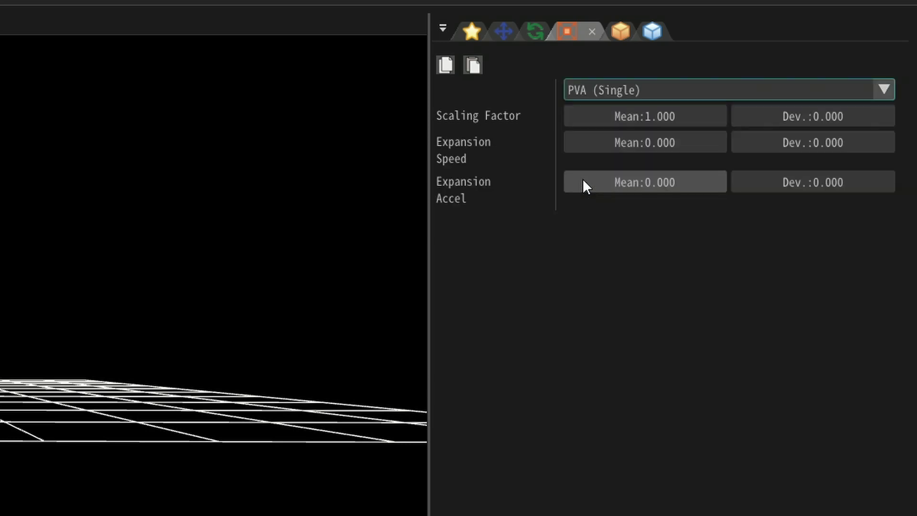
pyautogui.doubleClick(641, 140)
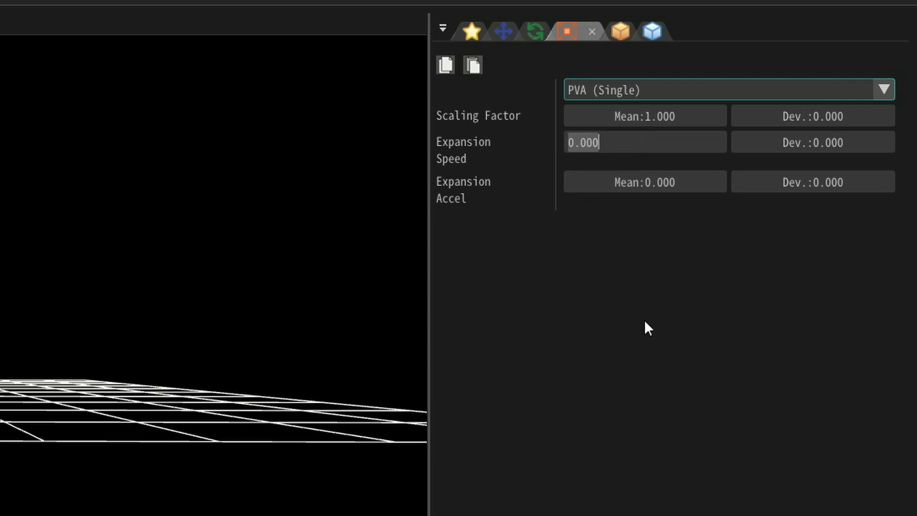
pyautogui.press('BackSpace')
pyautogui.write('.01')
pyautogui.press('Return')
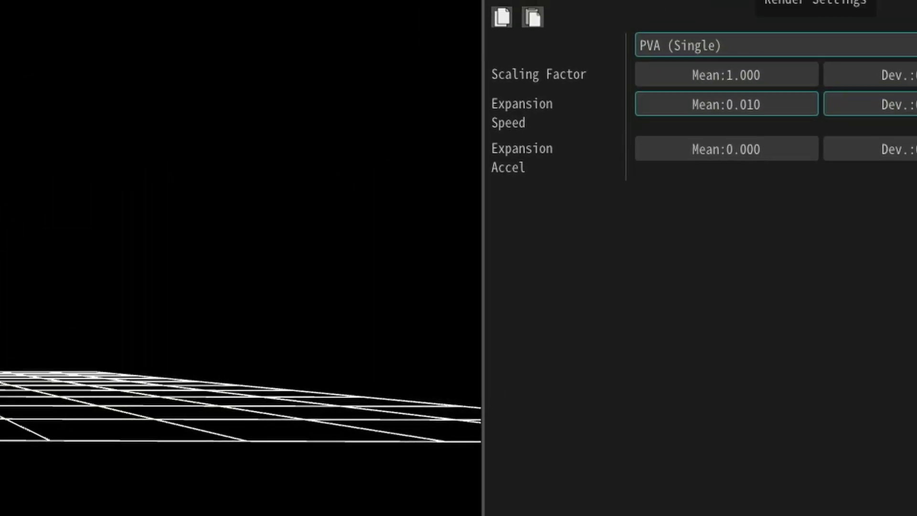
# Step: Set the sprite's vertex coordinates to Fixed in the render settings
pyautogui.click(734, 0)
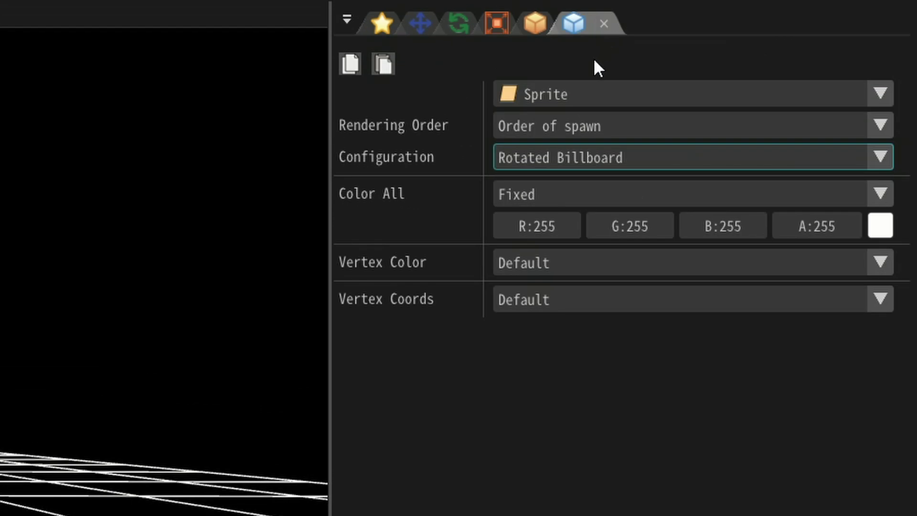
pyautogui.click(549, 301)
pyautogui.click(538, 362)
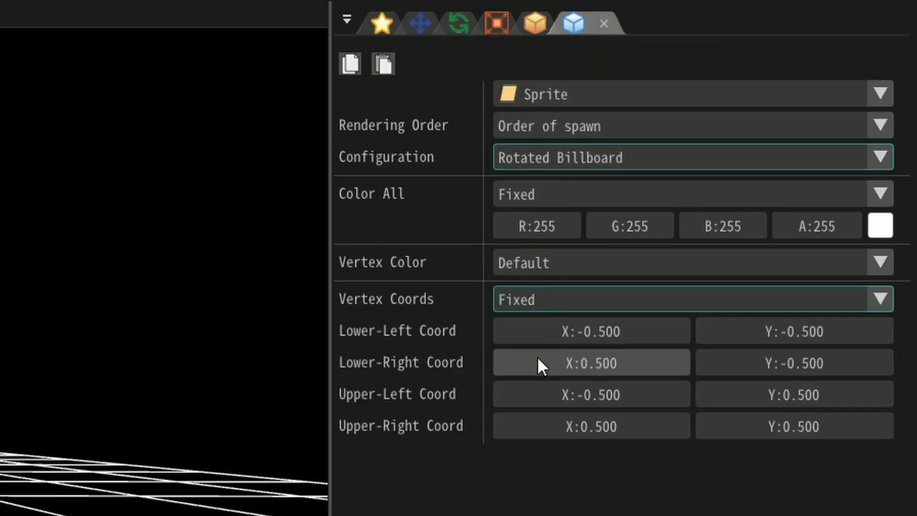
# Step: Try shifting the X values of the four vertex coordinates to distort the sprite
pyautogui.moveTo(592, 338); pyautogui.dragTo(663, 334)
pyautogui.moveTo(665, 368); pyautogui.dragTo(481, 367)
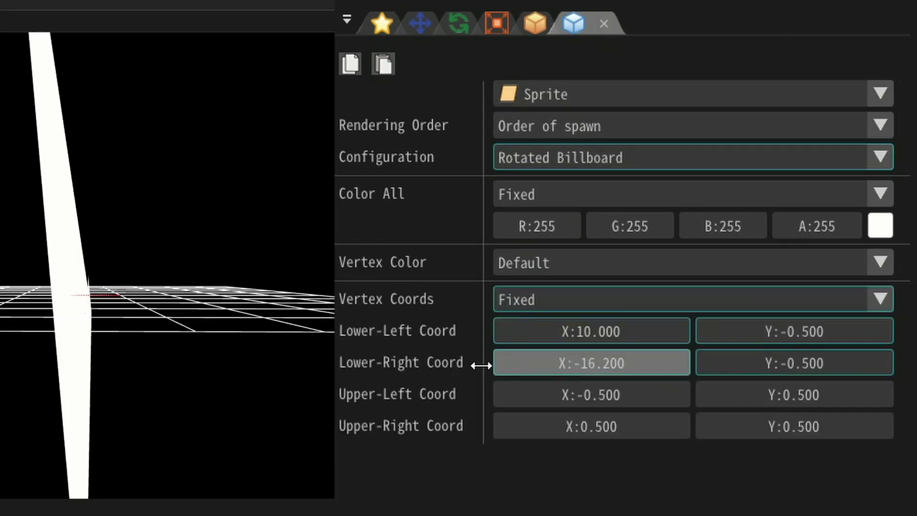
pyautogui.moveTo(591, 395); pyautogui.dragTo(480, 396)
pyautogui.moveTo(600, 430); pyautogui.dragTo(759, 428)
# Step: Set the vertex Y coordinates to -3.5 for both lower corners and 3.5 for both upper corners
pyautogui.write('-')
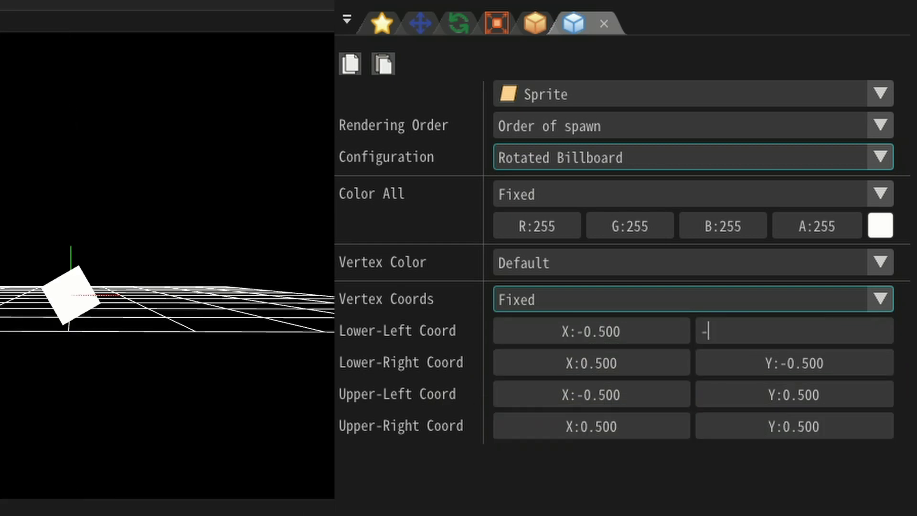
pyautogui.write('3.5')
pyautogui.doubleClick(794, 363)
pyautogui.write('-3.5')
pyautogui.doubleClick(778, 396)
pyautogui.write('3.5')
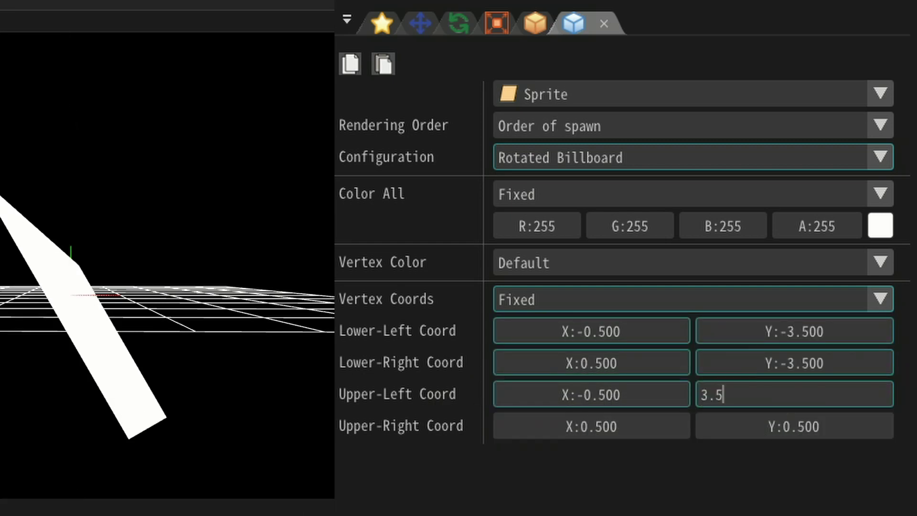
pyautogui.click(795, 427)
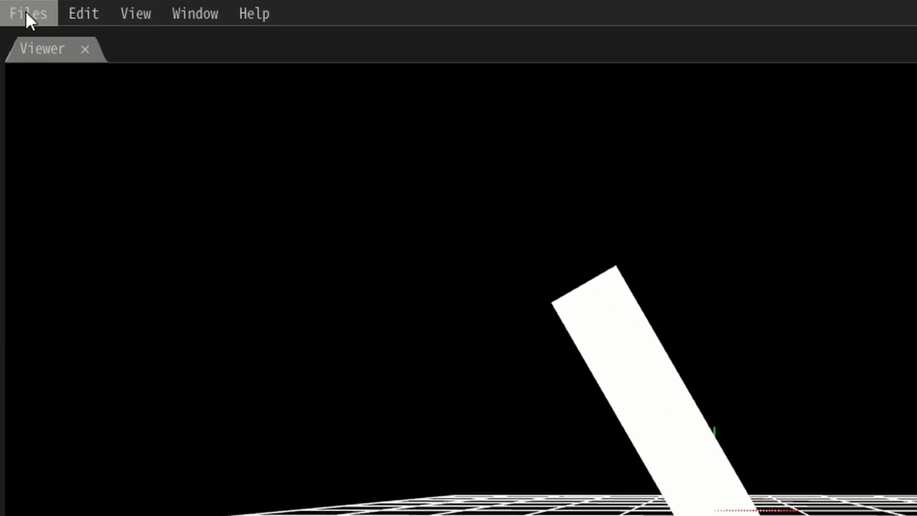
# Step: Start a new effect and set the viewer's end frame to 30
pyautogui.click(24, 12)
pyautogui.click(47, 47)
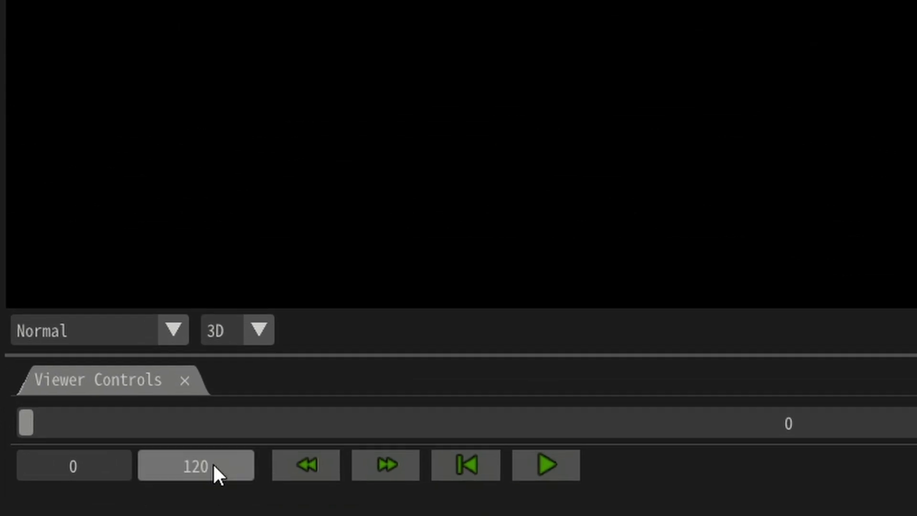
pyautogui.doubleClick(90, 466)
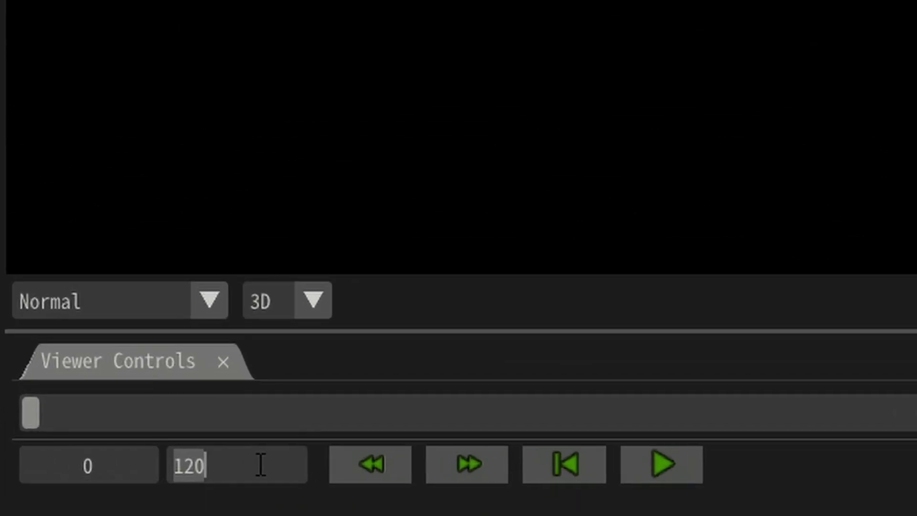
pyautogui.write('3')
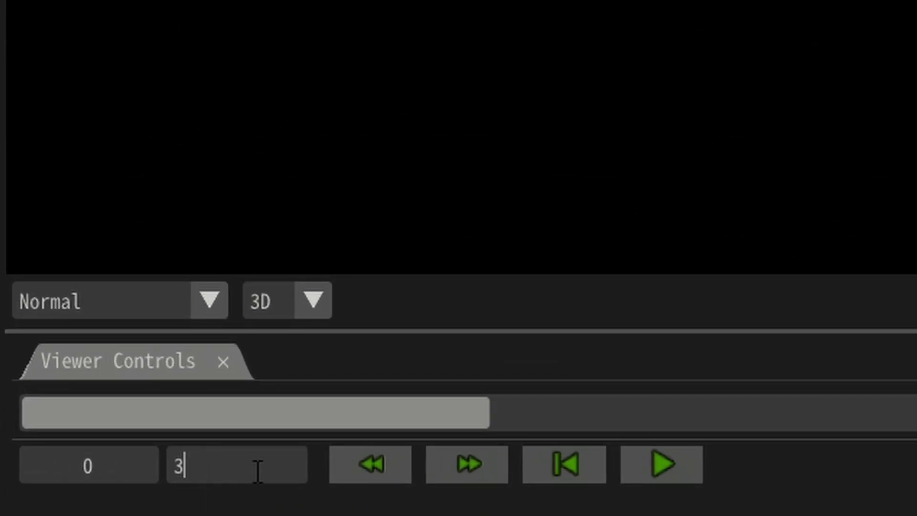
pyautogui.write('0')
pyautogui.press('Return')
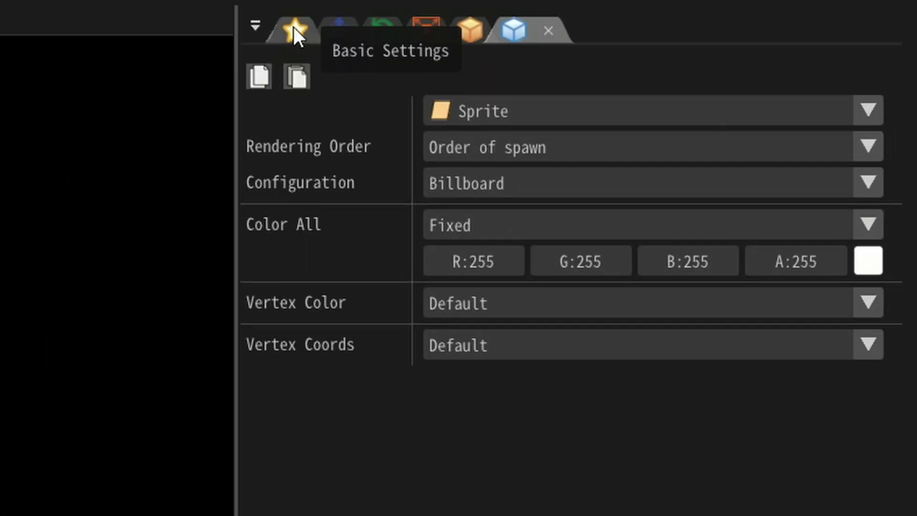
# Step: Rename the node as Slash and set its mean time to live to 20
pyautogui.click(296, 28)
pyautogui.click(493, 147)
pyautogui.write('Slash')
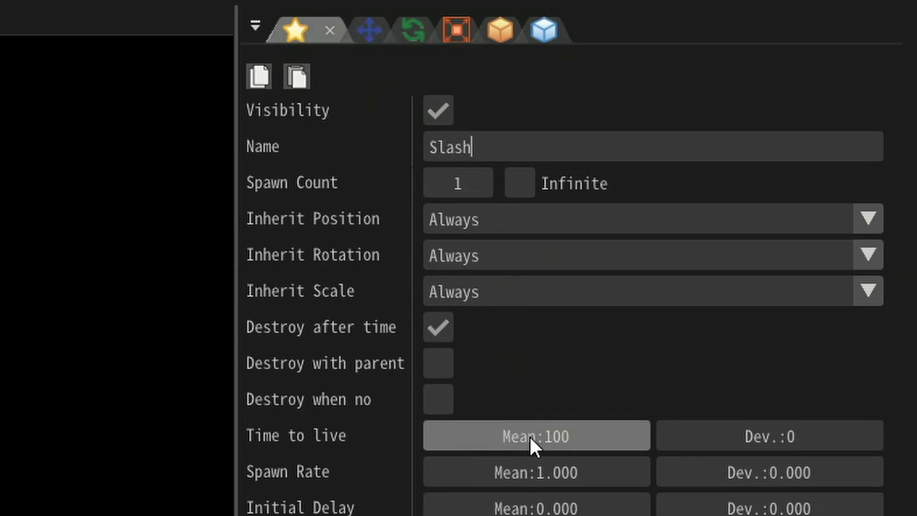
pyautogui.click(530, 437)
pyautogui.write('20')
pyautogui.press('Return')
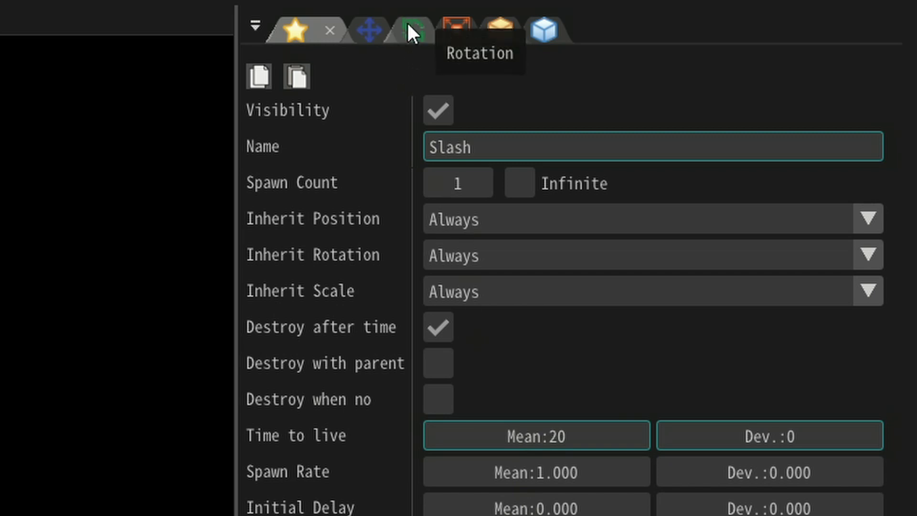
# Step: Set the Slash node's fixed rotation angle on Z to -45
pyautogui.click(407, 19)
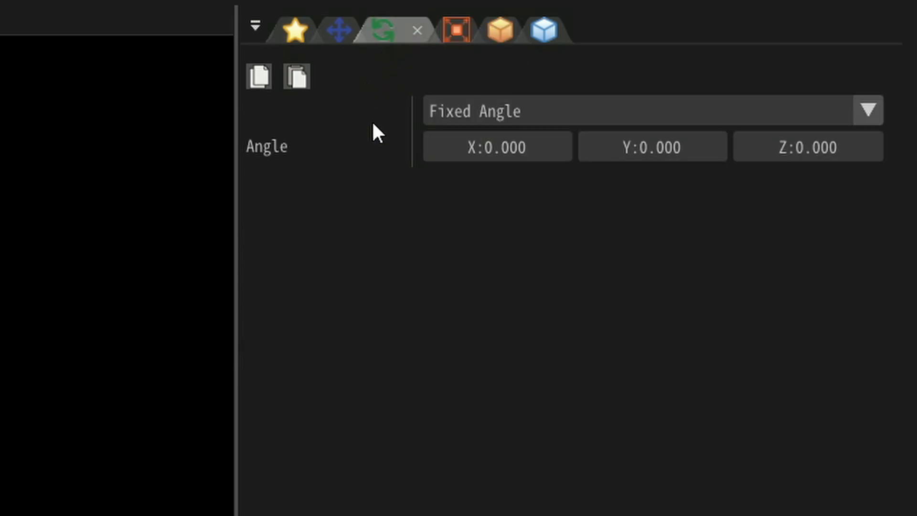
pyautogui.click(808, 150)
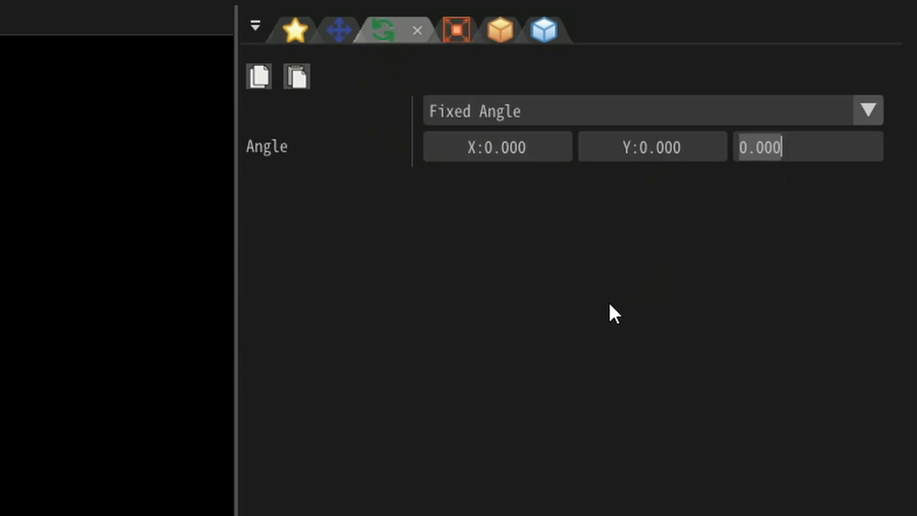
pyautogui.write('-45')
pyautogui.press('Return')
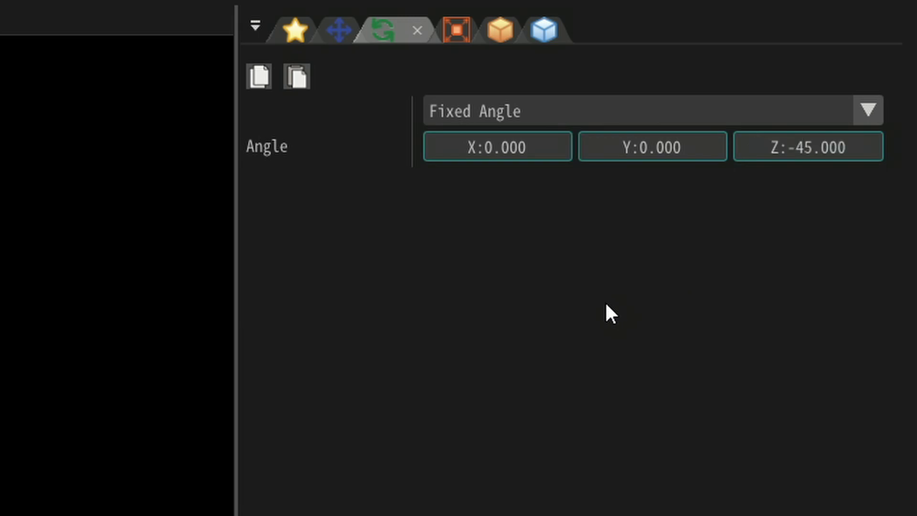
# Step: Switch the node's scale to Easing, with a mean start X of 4 and a mean end Y of 25
pyautogui.click(454, 33)
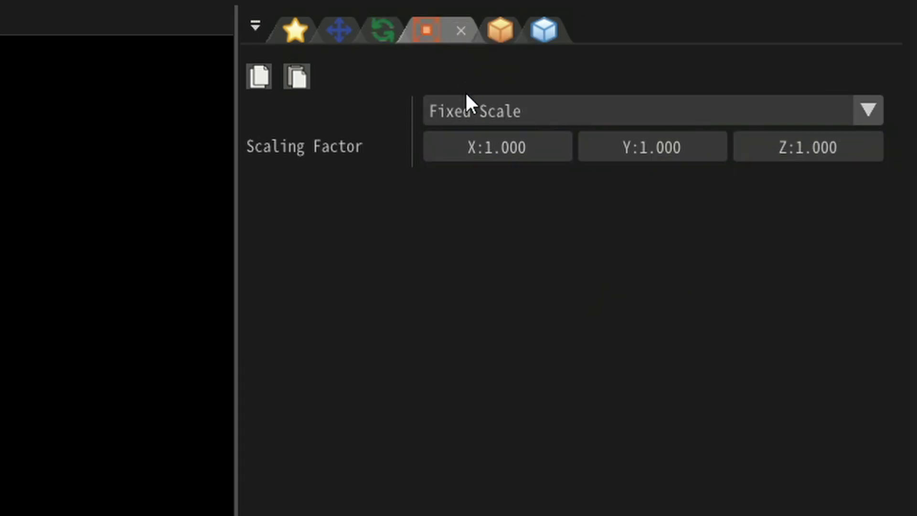
pyautogui.click(468, 113)
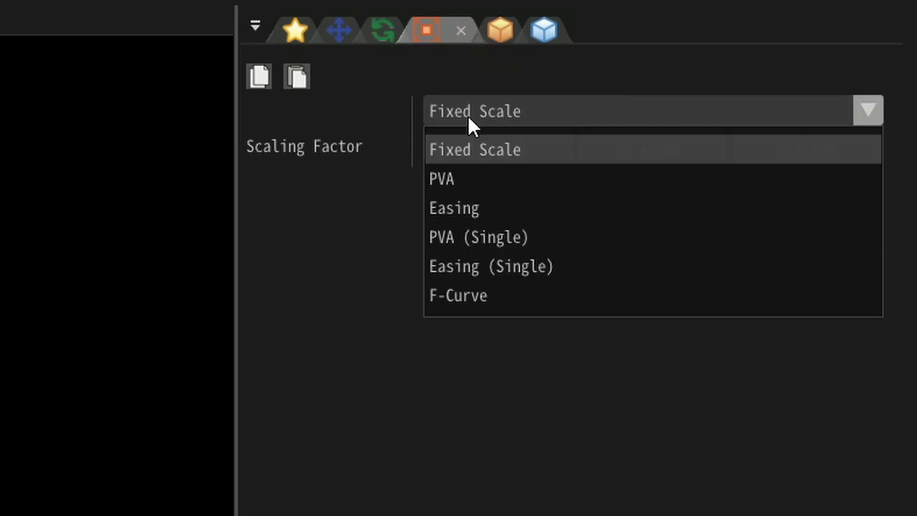
pyautogui.click(460, 203)
pyautogui.click(499, 146)
pyautogui.write('4')
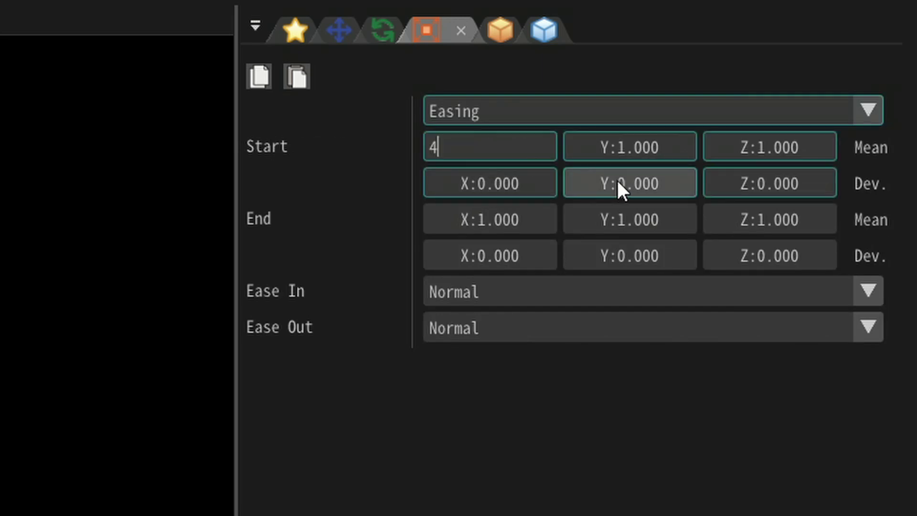
pyautogui.press('Return')
pyautogui.click(623, 216)
pyautogui.write('25')
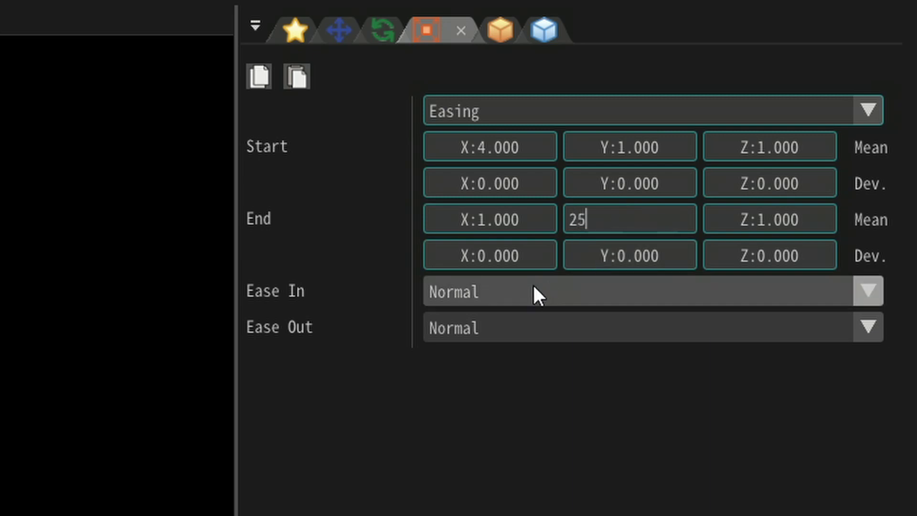
# Step: Set the scale easing to Fastest for Ease In and Slowest for Ease Out
pyautogui.click(527, 289)
pyautogui.click(473, 504)
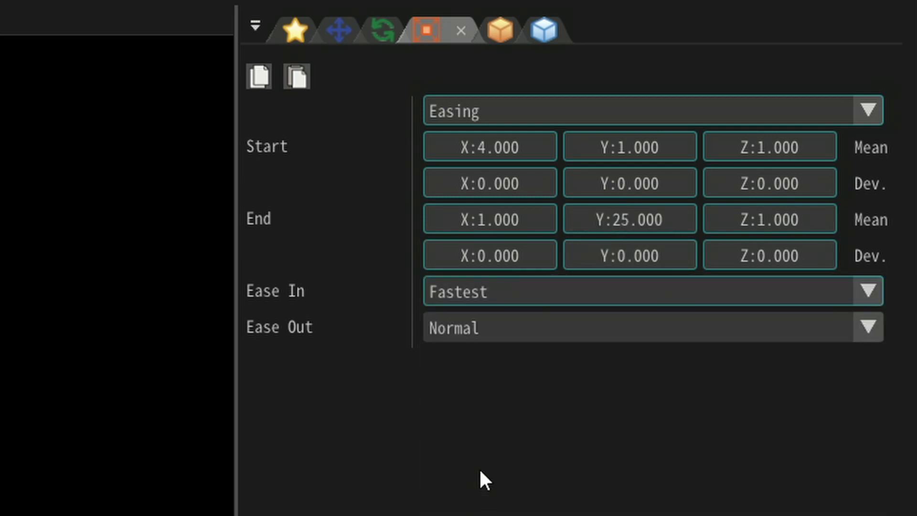
pyautogui.click(491, 328)
pyautogui.click(474, 365)
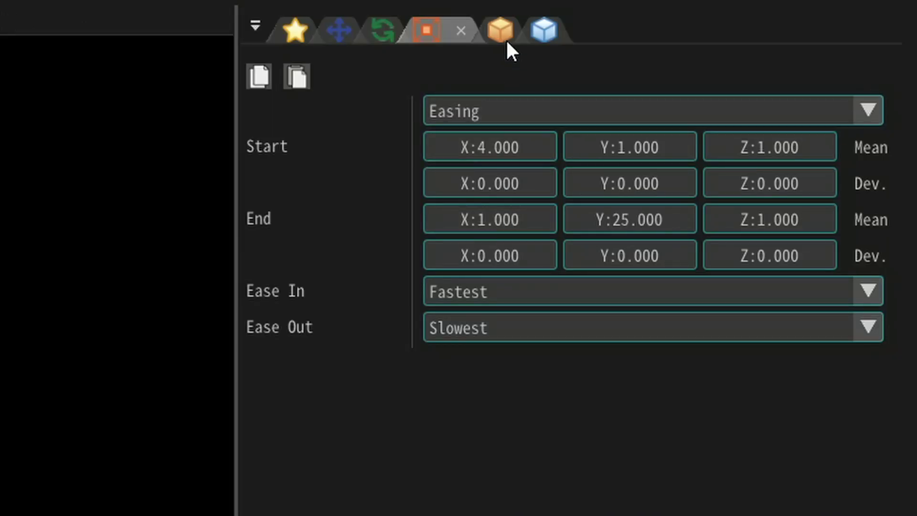
# Step: Load the thin vertical streak texture from the Sample folder's 01_NextSoft01 subfolder and set the blend mode to Additive
pyautogui.click(506, 30)
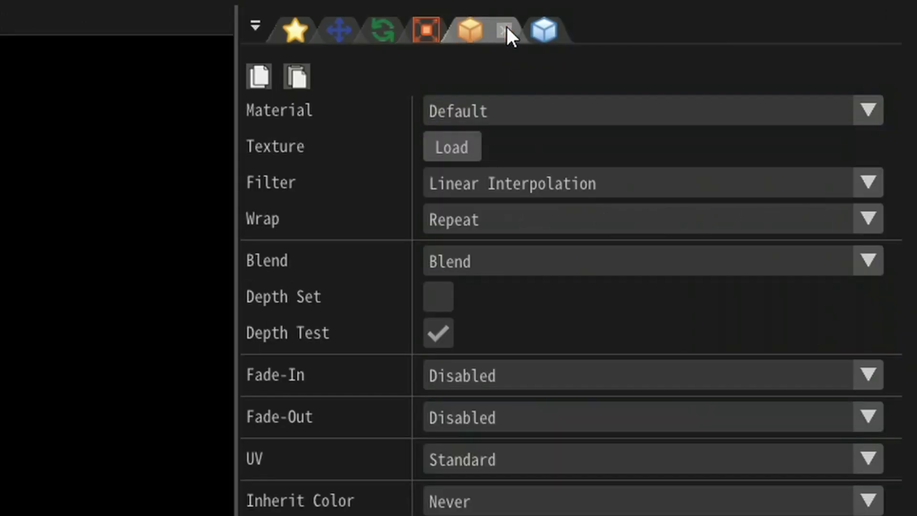
pyautogui.click(449, 152)
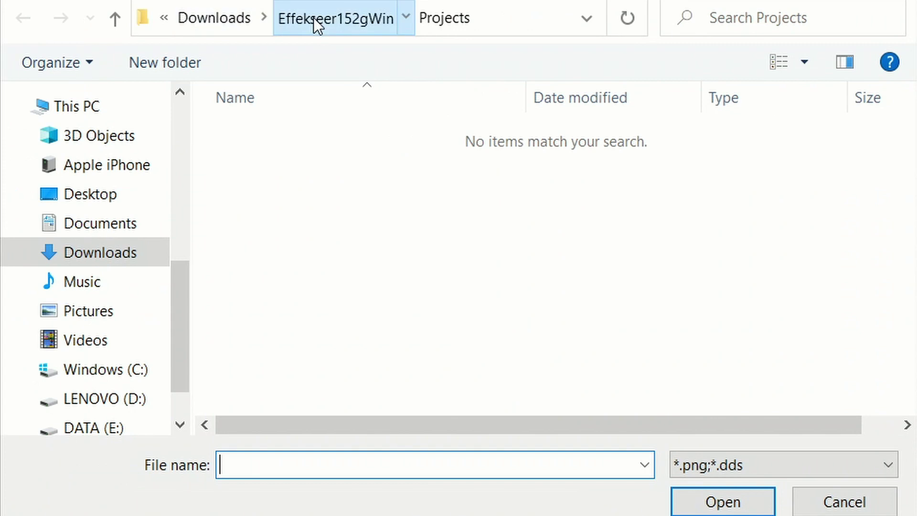
pyautogui.click(315, 18)
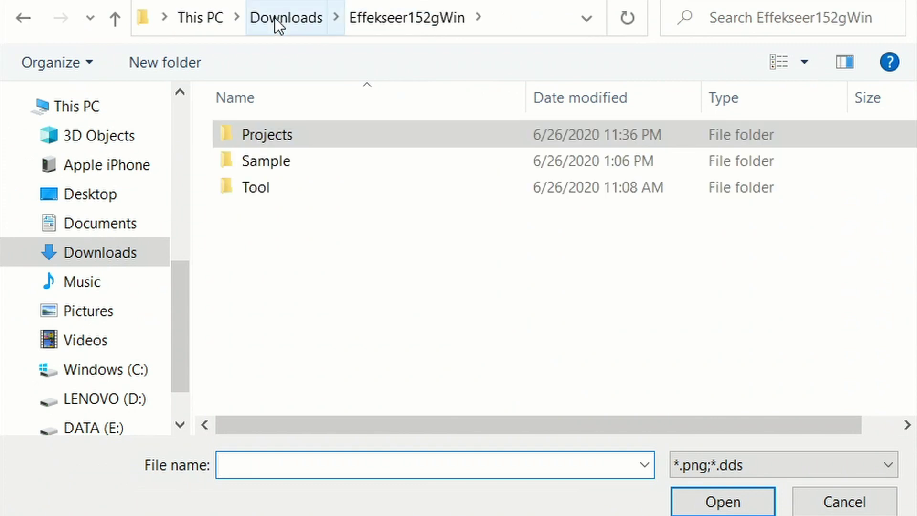
pyautogui.doubleClick(277, 165)
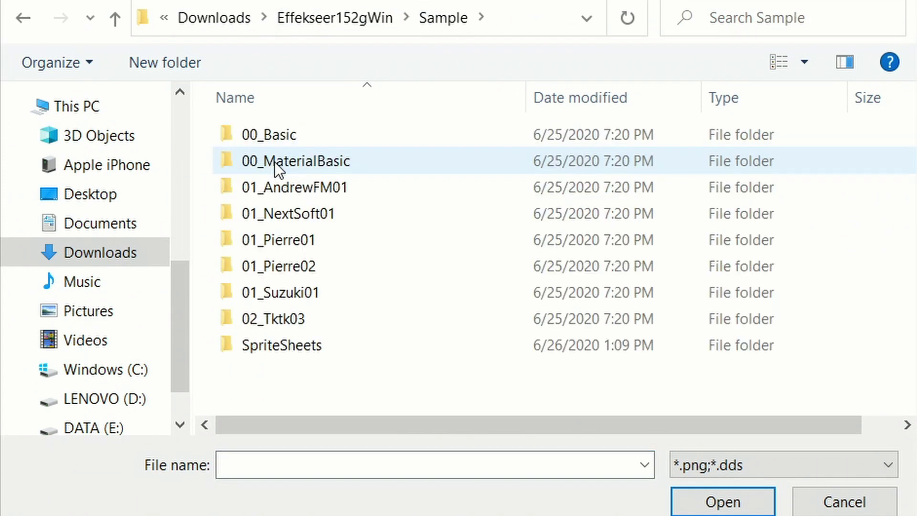
pyautogui.doubleClick(285, 216)
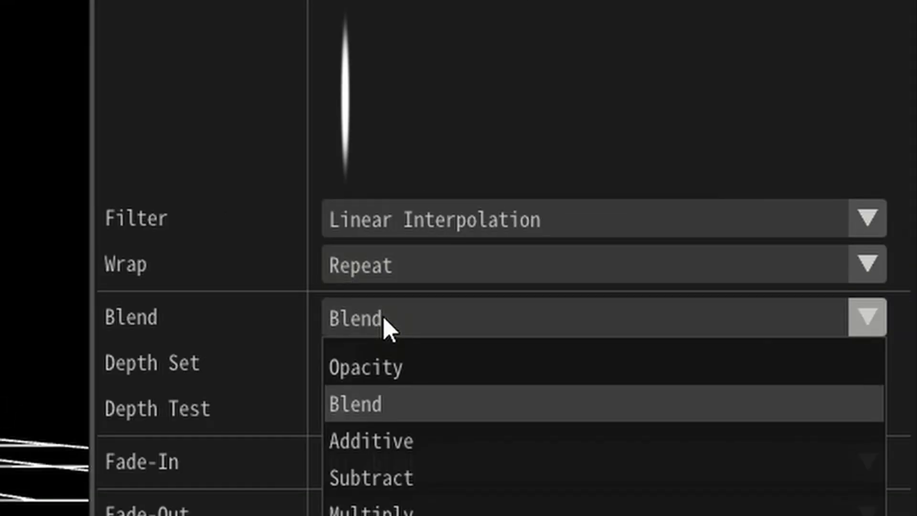
pyautogui.click(376, 437)
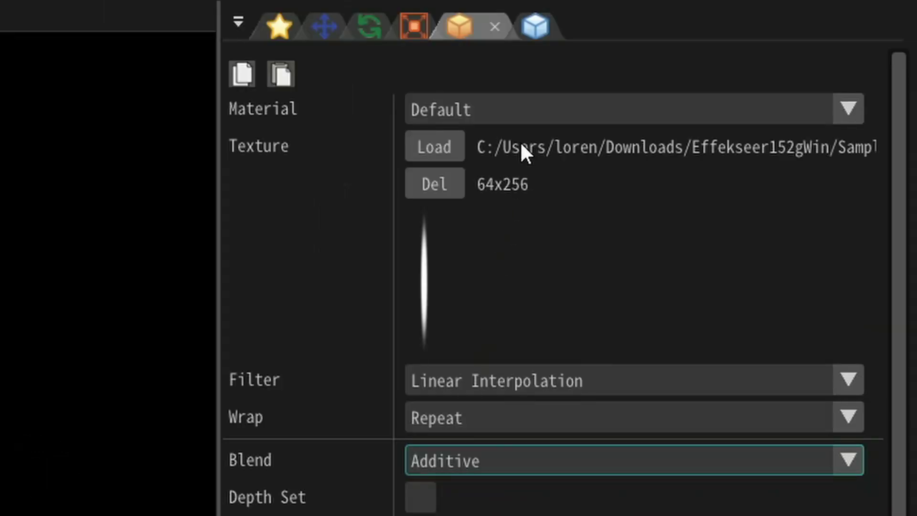
# Step: Set the Slash sprite's configuration to Rotated Billboard in the render settings
pyautogui.click(537, 27)
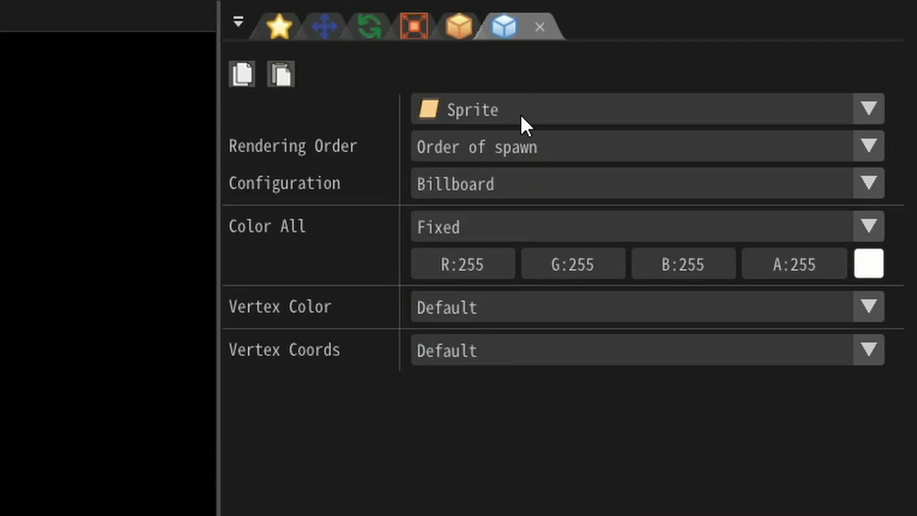
pyautogui.click(488, 184)
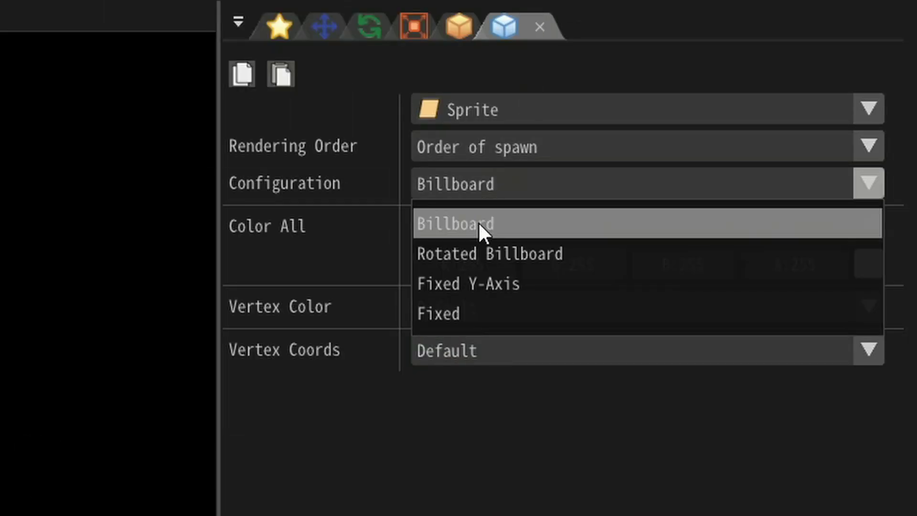
pyautogui.click(465, 253)
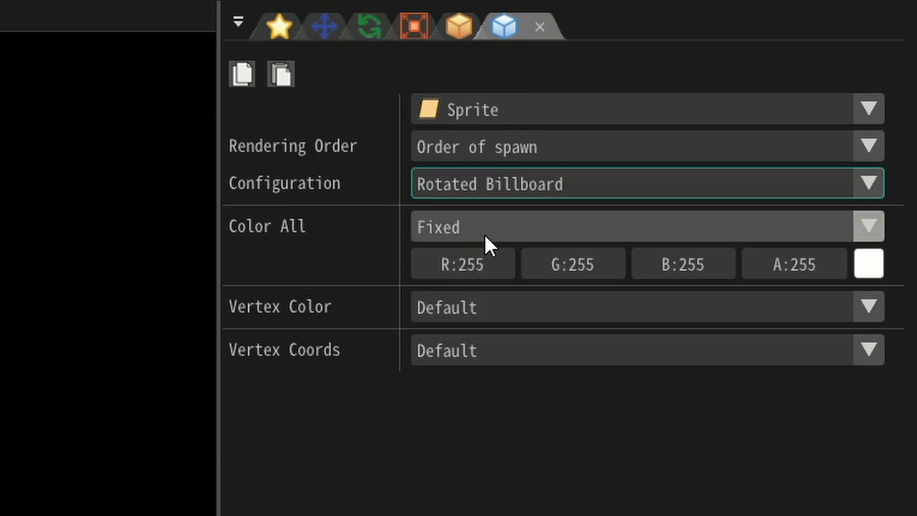
# Step: Switch Color All to Easing and make all start and end colors red (R 255, G 0, B 0)
pyautogui.click(532, 229)
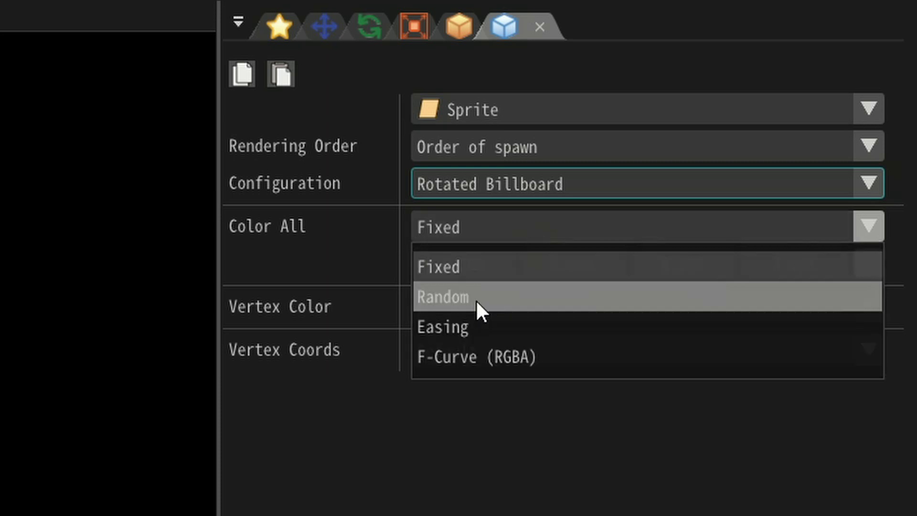
pyautogui.click(458, 322)
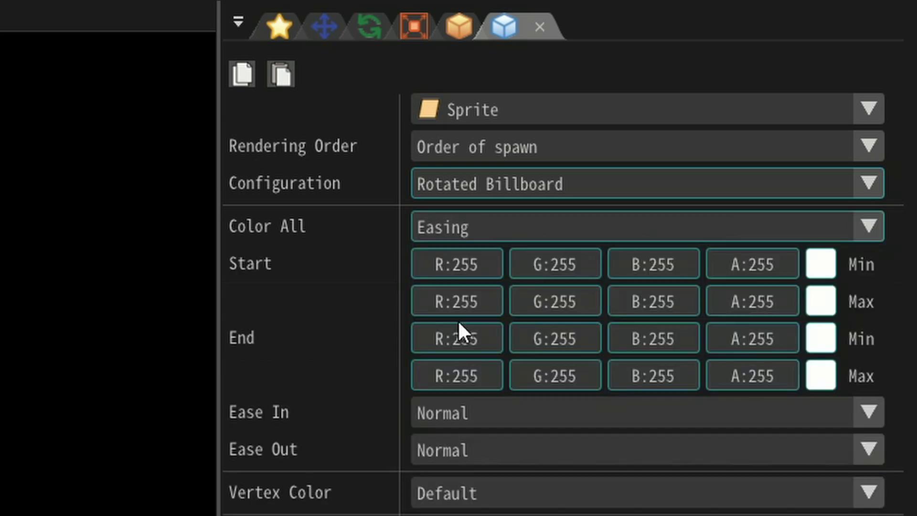
pyautogui.click(821, 265)
pyautogui.moveTo(608, 381); pyautogui.dragTo(821, 301)
pyautogui.click(804, 273)
pyautogui.moveTo(820, 301); pyautogui.dragTo(821, 338)
pyautogui.moveTo(821, 338); pyautogui.dragTo(821, 375)
# Step: Set the color easing to Slowest for Ease In and Fastest for Ease Out
pyautogui.scroll(-3, 621, 286)
pyautogui.click(573, 215)
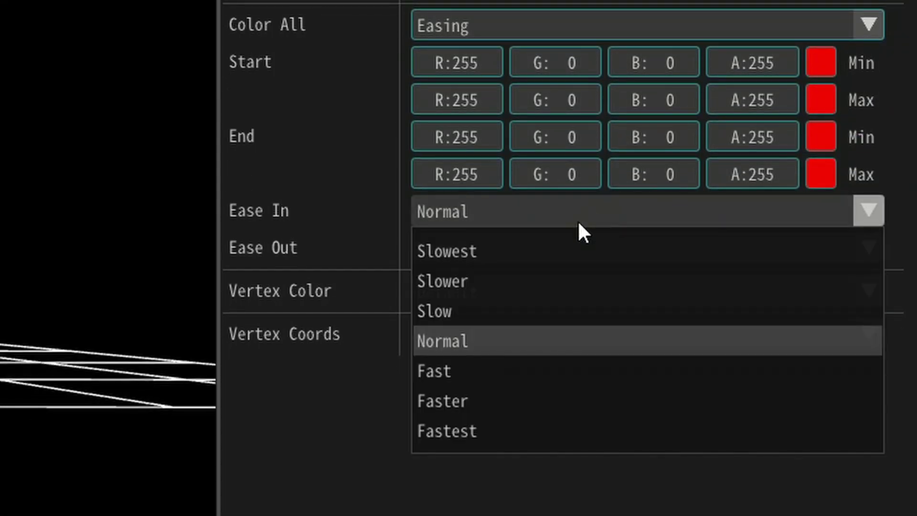
pyautogui.click(490, 251)
pyautogui.click(490, 250)
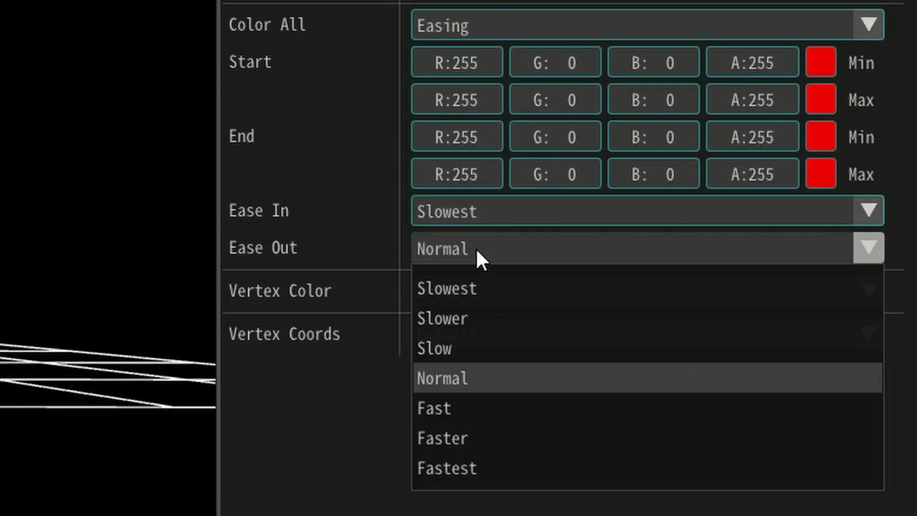
pyautogui.click(452, 468)
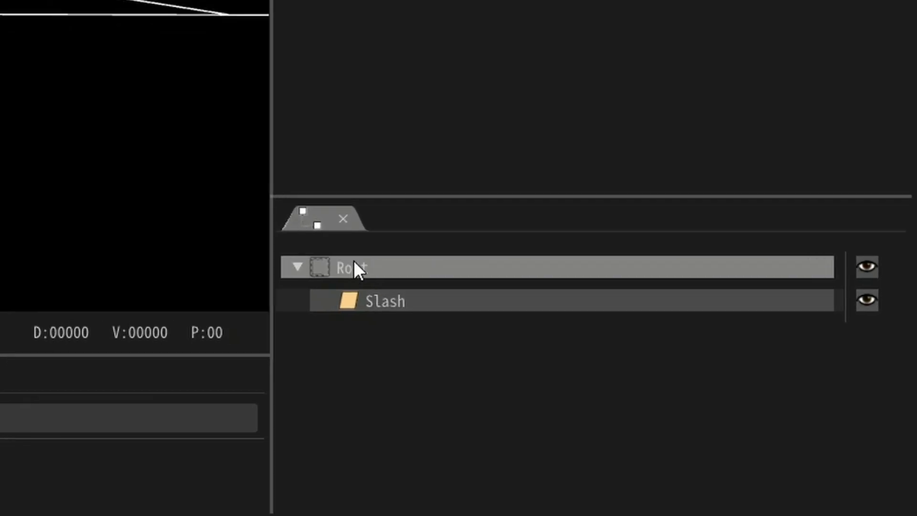
# Step: Add a second node under Root alongside Slash
pyautogui.rightClick(661, 377)
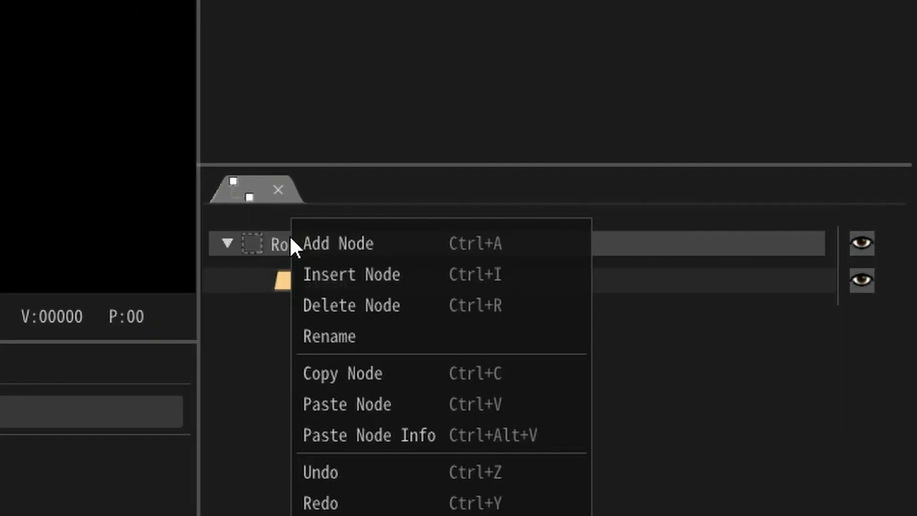
pyautogui.click(314, 242)
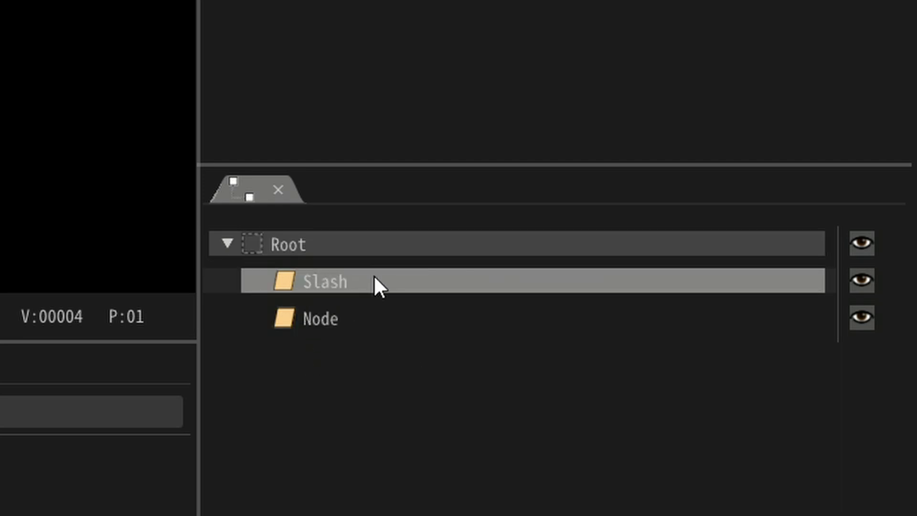
# Step: Rename the new second node under Root as Impact
pyautogui.click(329, 327)
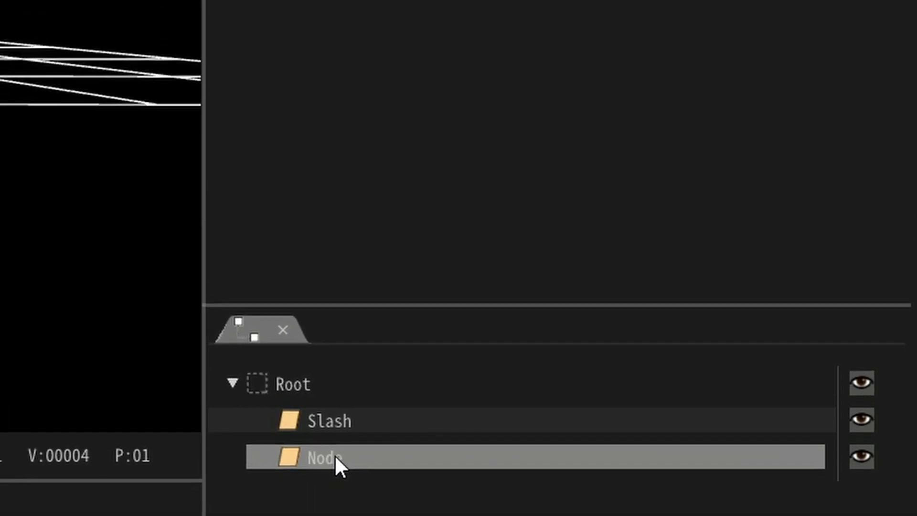
pyautogui.click(462, 30)
pyautogui.click(268, 34)
pyautogui.doubleClick(480, 154)
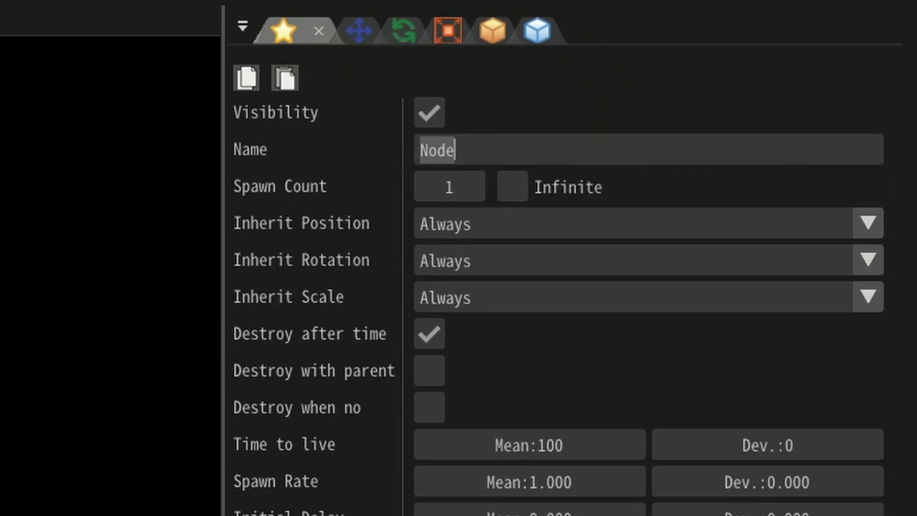
pyautogui.write('Impact')
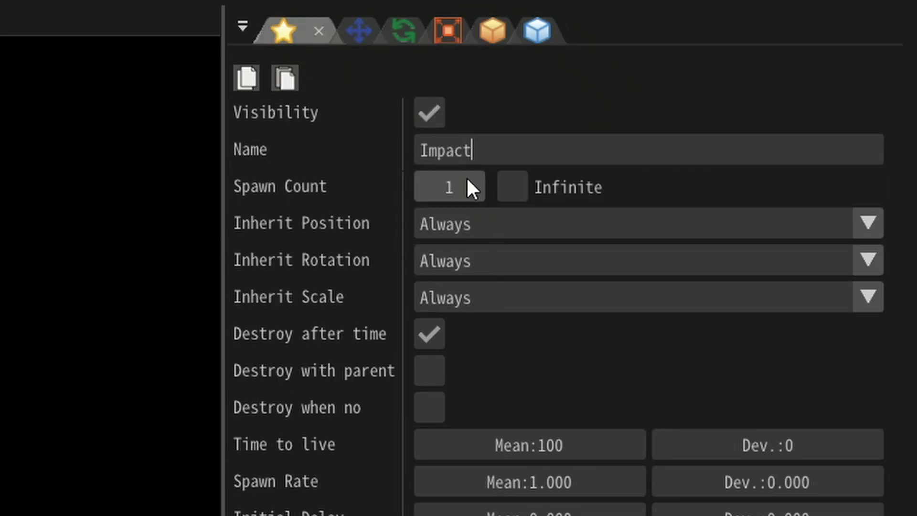
# Step: Set the Impact node's spawn count to 10 and its mean time to live to 20
pyautogui.click(466, 177)
pyautogui.write('0')
pyautogui.doubleClick(477, 444)
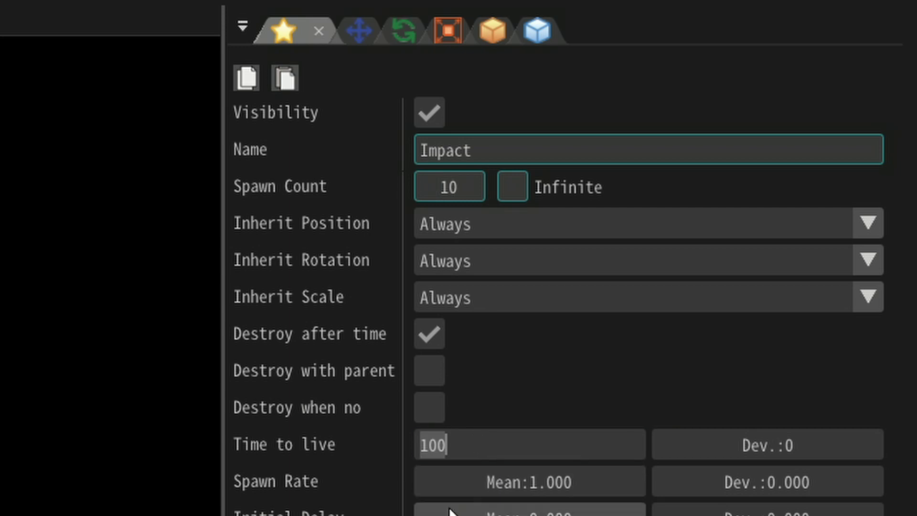
pyautogui.write('20')
pyautogui.press('Return')
# Step: Switch Impact's rotation to PVA and set the Z angle deviation to 180
pyautogui.click(405, 29)
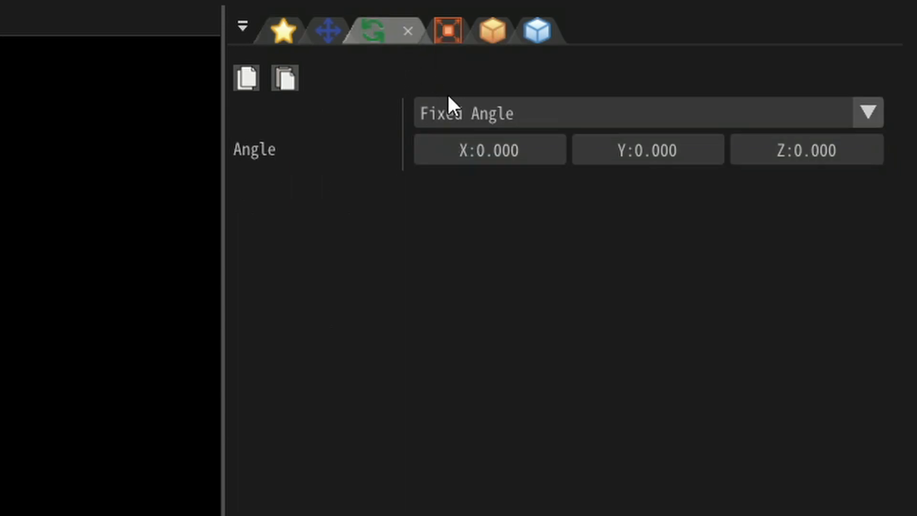
pyautogui.click(454, 113)
pyautogui.click(443, 182)
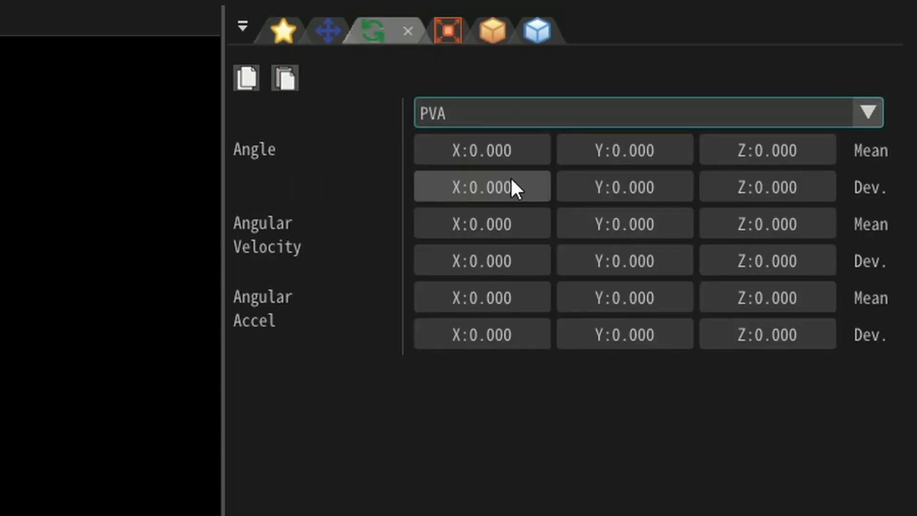
pyautogui.doubleClick(788, 187)
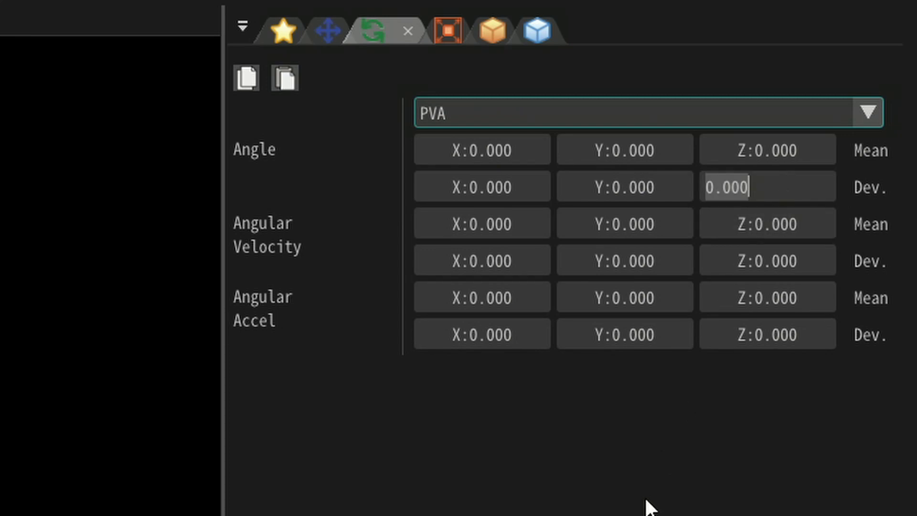
pyautogui.write('180')
pyautogui.press('Return')
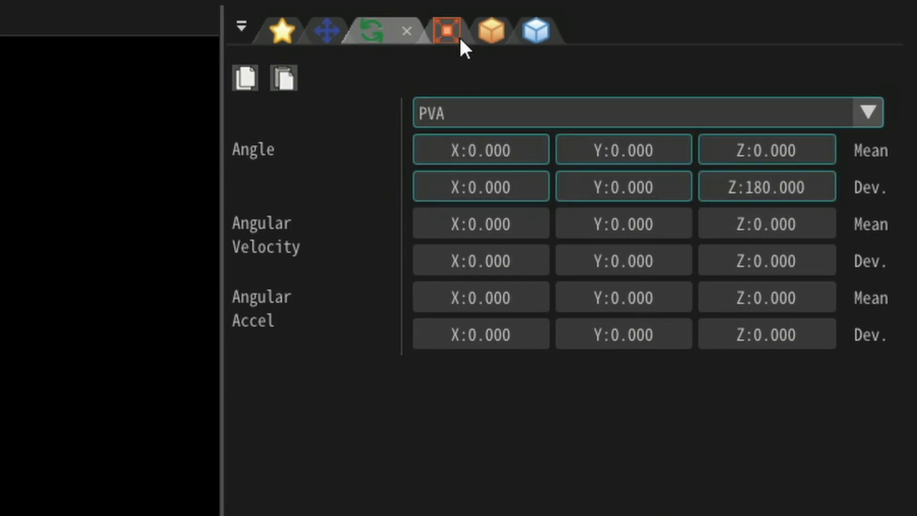
# Step: Switch Impact's scaling to Easing and set the mean end Y scale to 10
pyautogui.click(451, 22)
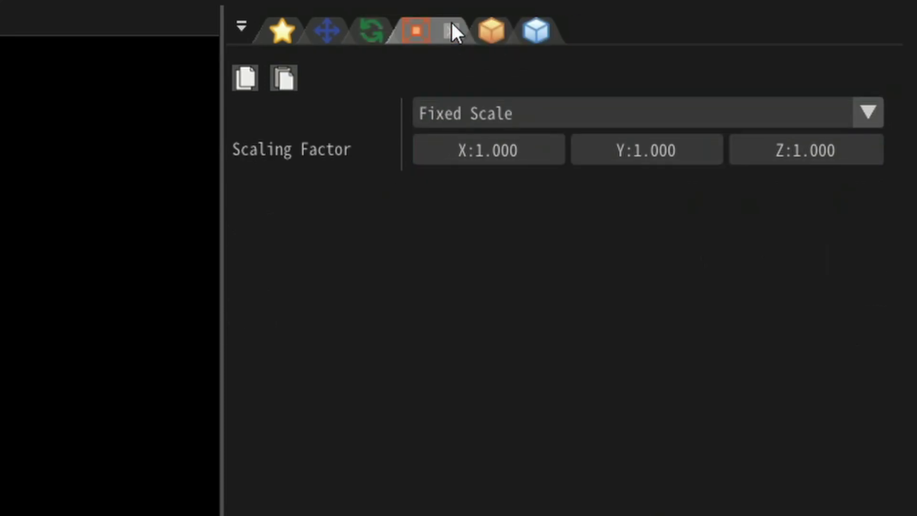
pyautogui.click(445, 114)
pyautogui.click(453, 212)
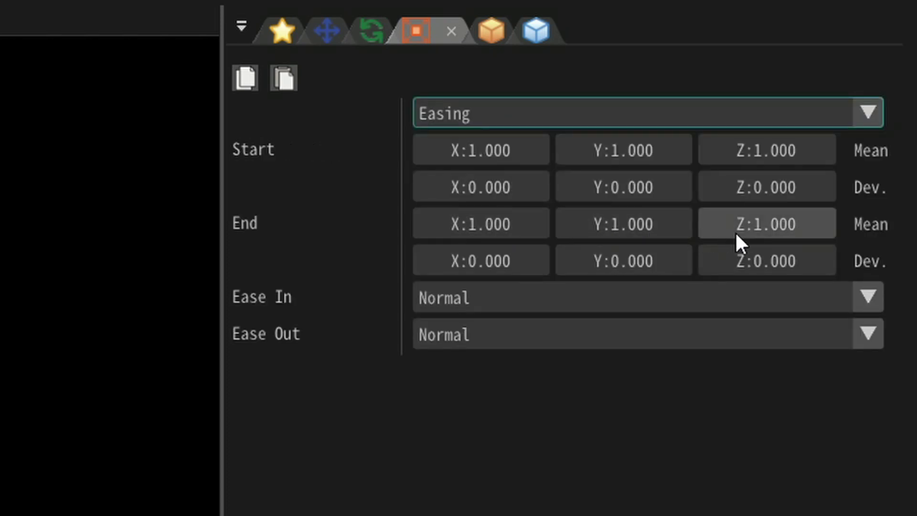
pyautogui.click(626, 221)
pyautogui.write('10')
# Step: Set the scale easing to Fastest for Ease In and Slowest for Ease Out
pyautogui.click(511, 300)
pyautogui.click(475, 514)
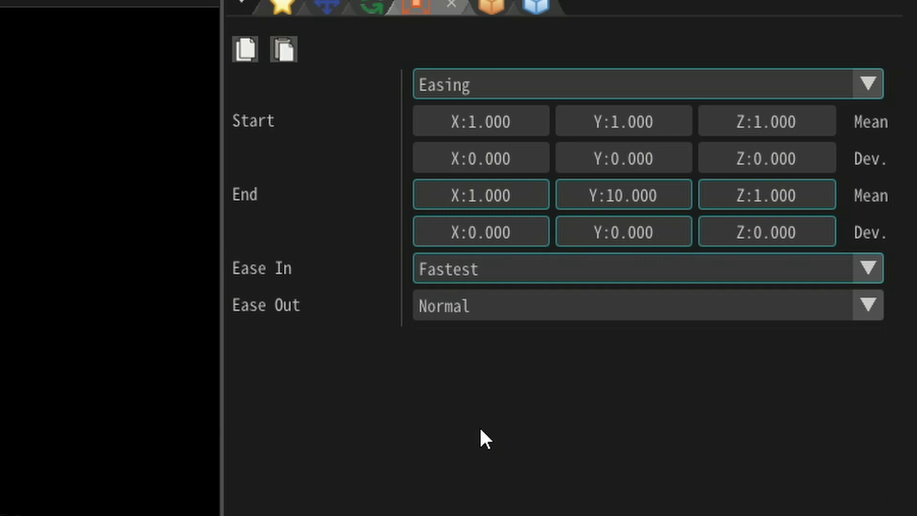
pyautogui.click(477, 313)
pyautogui.click(460, 336)
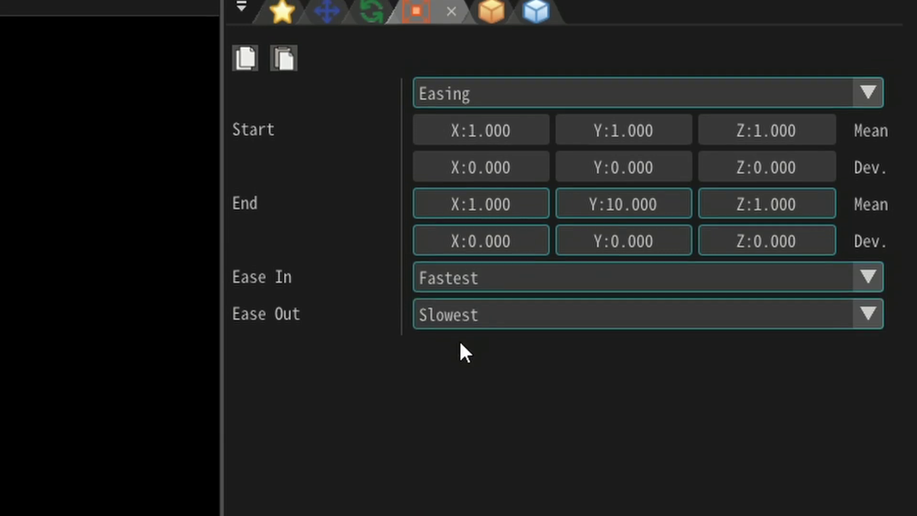
# Step: Load the Line01 sample texture for the Impact node and set its blend mode to Additive
pyautogui.click(491, 14)
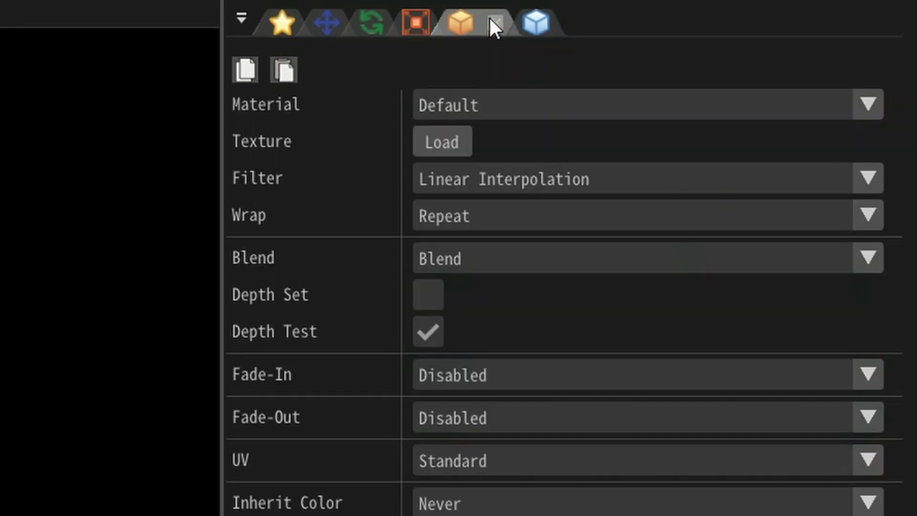
pyautogui.click(451, 139)
pyautogui.click(686, 250)
pyautogui.scroll(-5, 686, 250)
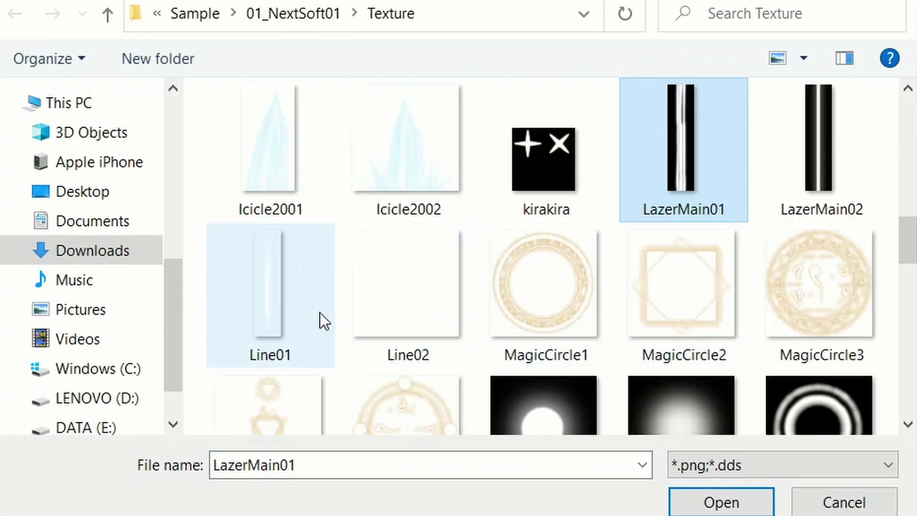
pyautogui.click(317, 312)
pyautogui.click(721, 502)
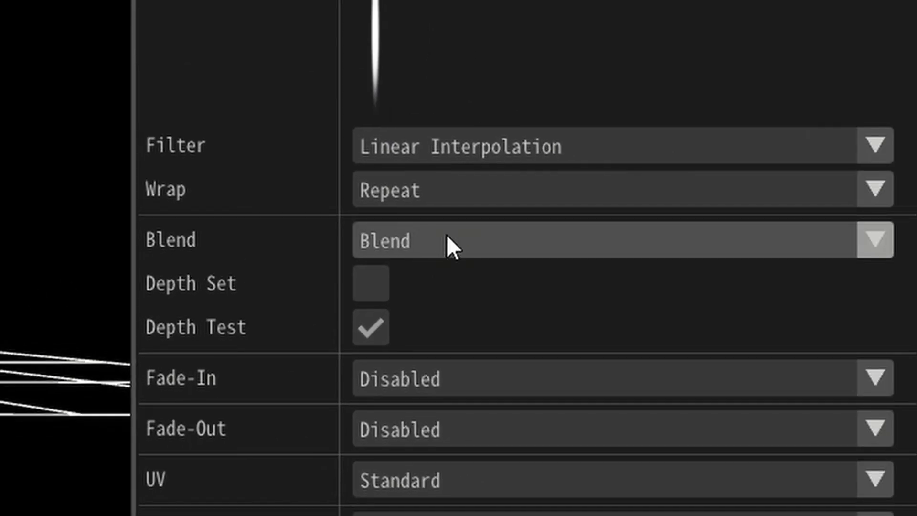
pyautogui.click(863, 289)
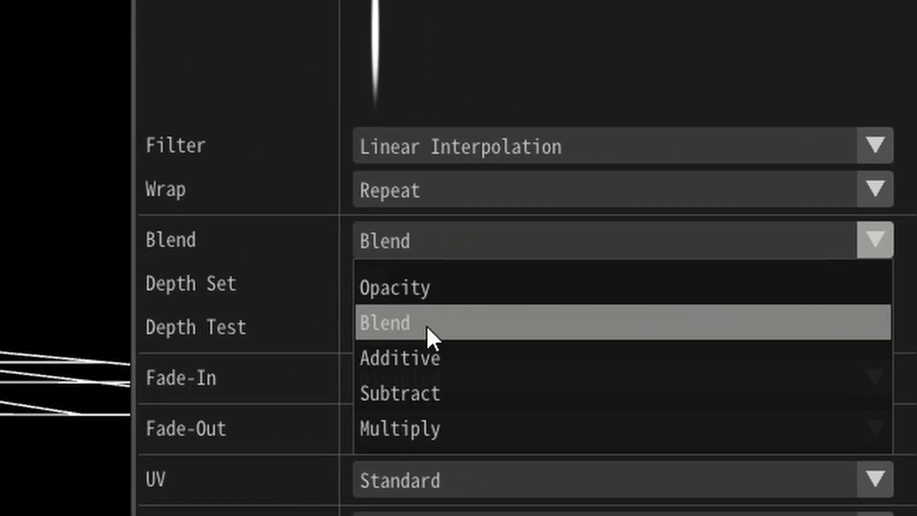
pyautogui.click(421, 357)
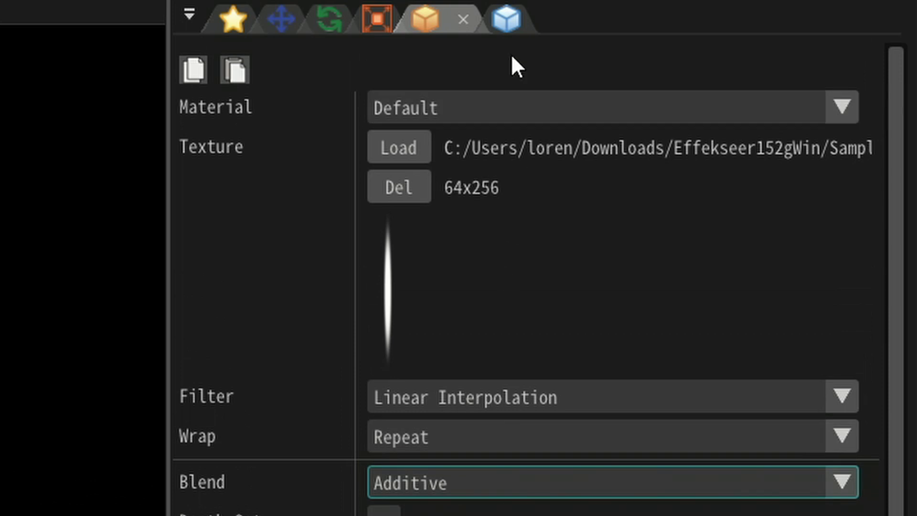
# Step: Set the Impact sprite's configuration to Rotated Billboard in the render settings
pyautogui.click(511, 22)
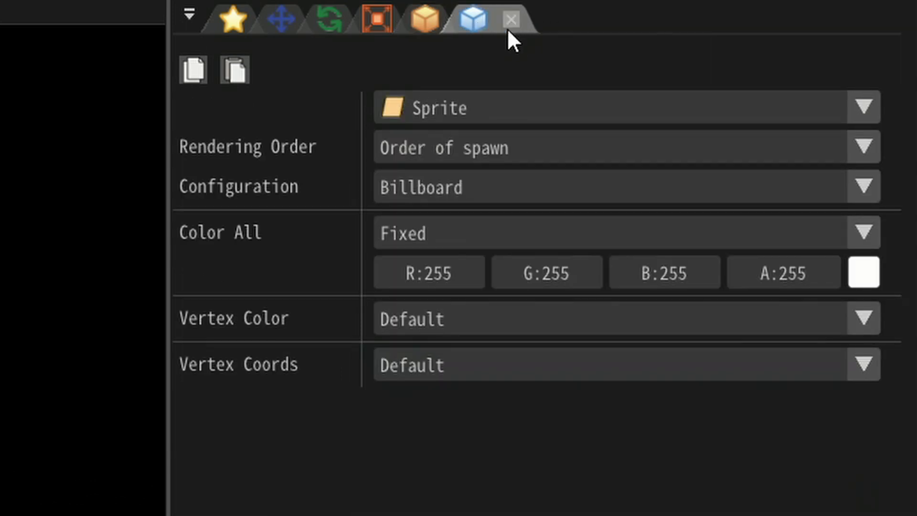
pyautogui.click(435, 191)
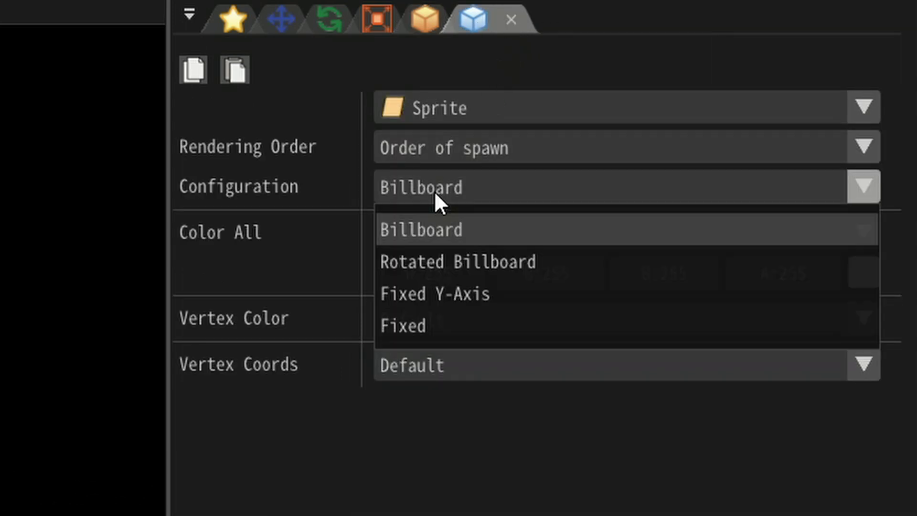
pyautogui.click(423, 263)
# Step: Switch Impact's Color All to Easing and set the minimum start color to red (R 255, G 0, B 0)
pyautogui.click(427, 241)
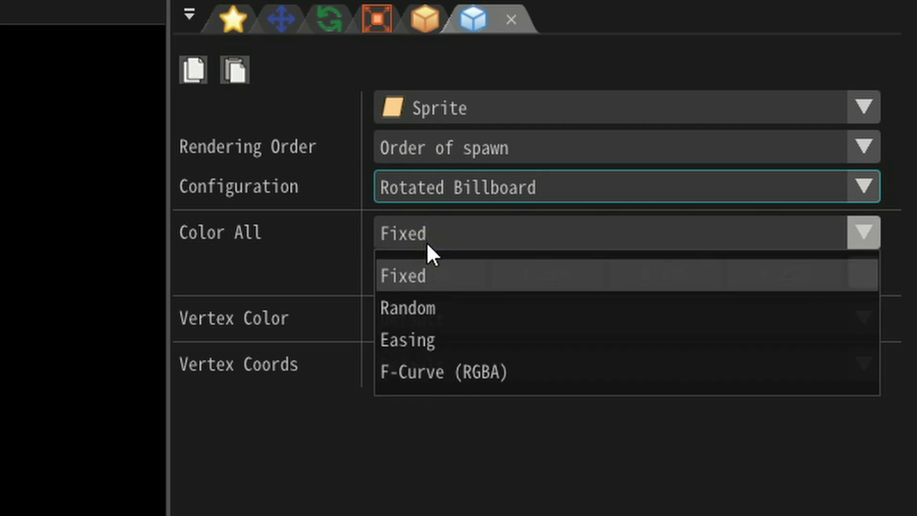
pyautogui.click(418, 335)
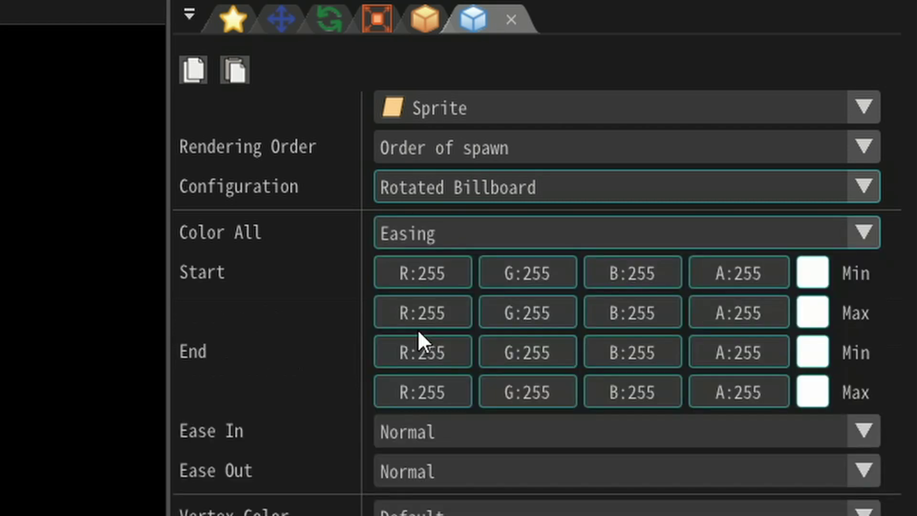
pyautogui.click(816, 270)
pyautogui.moveTo(592, 400); pyautogui.dragTo(759, 309)
pyautogui.click(512, 282)
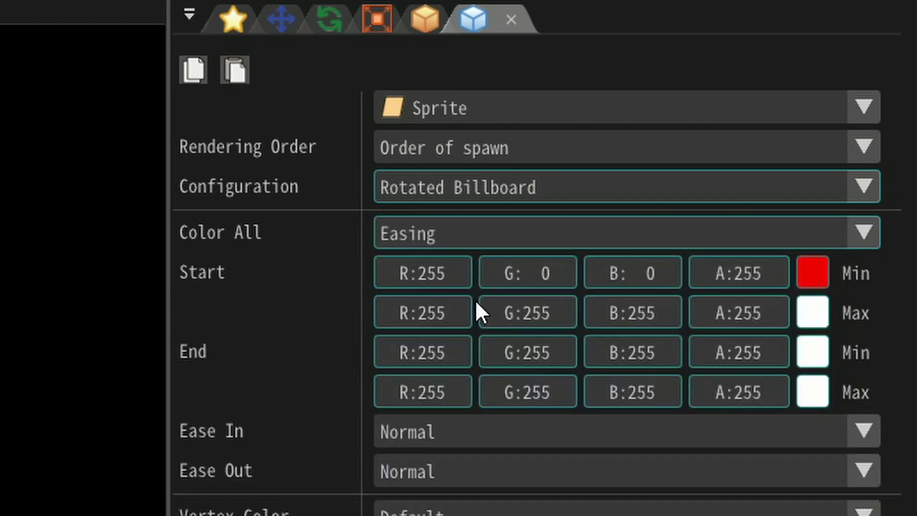
# Step: Make the remaining start and end colors red and set Ease In to Slowest and Ease Out to Fastest
pyautogui.scroll(-5, 651, 311)
pyautogui.click(543, 175)
pyautogui.click(460, 219)
pyautogui.click(460, 219)
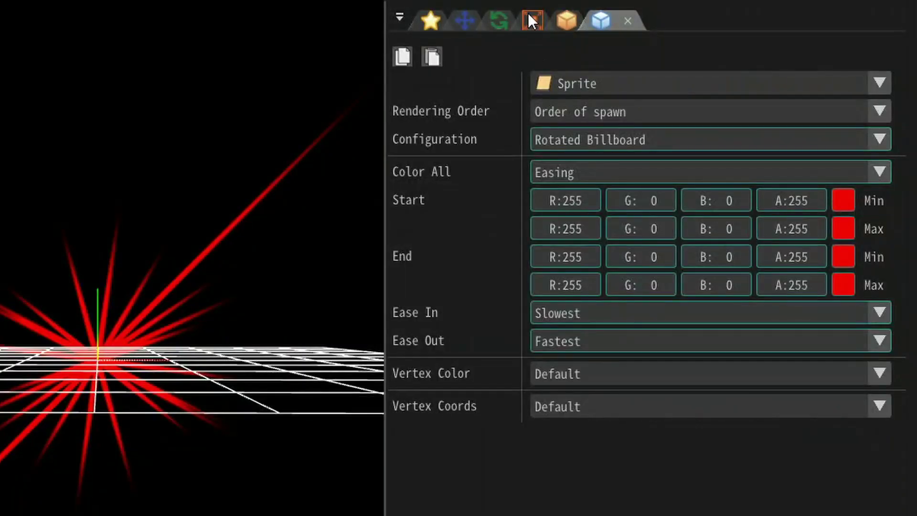
# Step: Adjust the Impact node's mean end Y scale and return to its basic settings
pyautogui.click(528, 13)
pyautogui.moveTo(687, 167)
pyautogui.mouseDown()
pyautogui.moveTo(697, 169)
pyautogui.moveTo(644, 169)
pyautogui.moveTo(668, 169)
pyautogui.mouseUp()
pyautogui.click(430, 19)
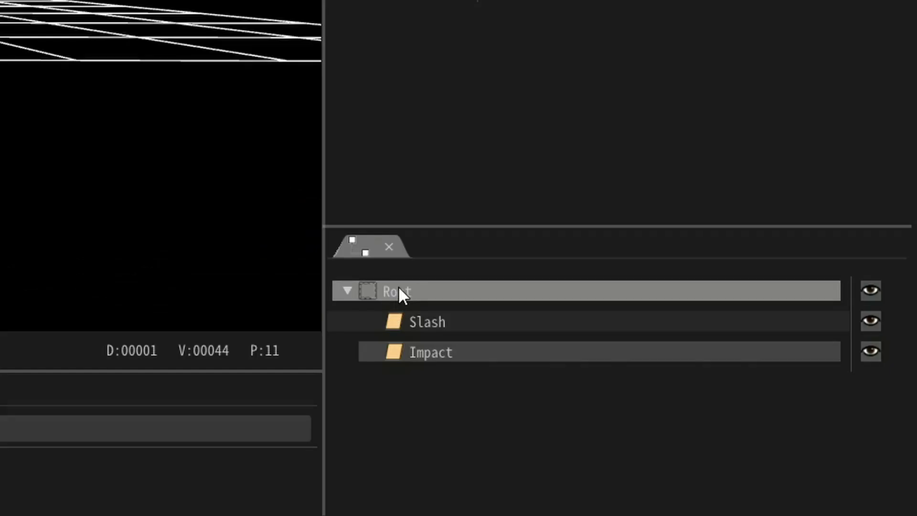
# Step: Add a third node under Root and name it Flash
pyautogui.rightClick(400, 291)
pyautogui.click(434, 288)
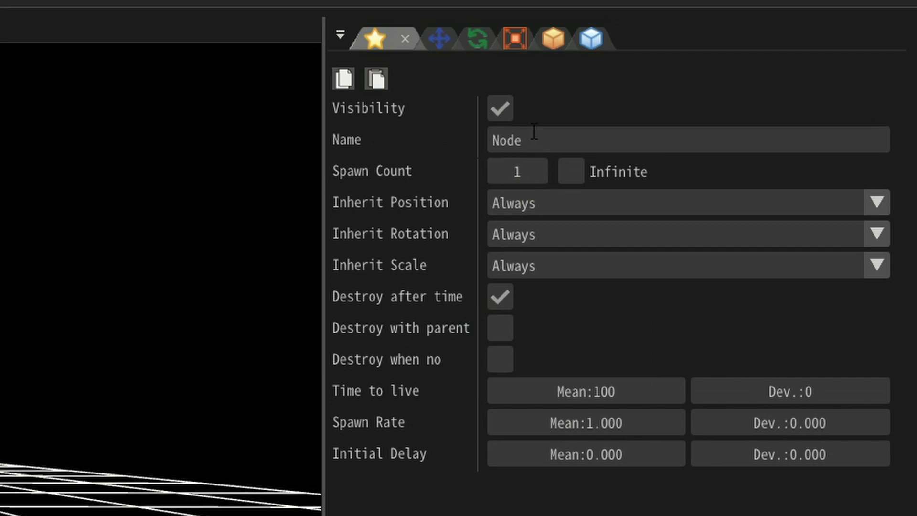
pyautogui.click(534, 135)
pyautogui.write('Flash')
# Step: Set the Flash node's mean time to live to 20
pyautogui.doubleClick(567, 393)
pyautogui.write('20')
pyautogui.press('Return')
# Step: Switch Flash's scaling to PVA (Single) and set the mean expansion speed to 0.6
pyautogui.click(515, 44)
pyautogui.click(526, 108)
pyautogui.click(520, 215)
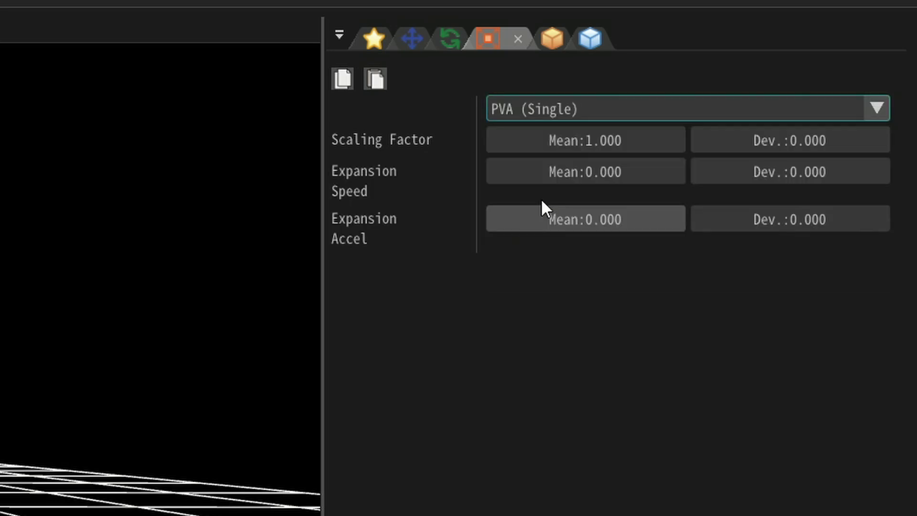
pyautogui.doubleClick(631, 172)
pyautogui.write('0.6')
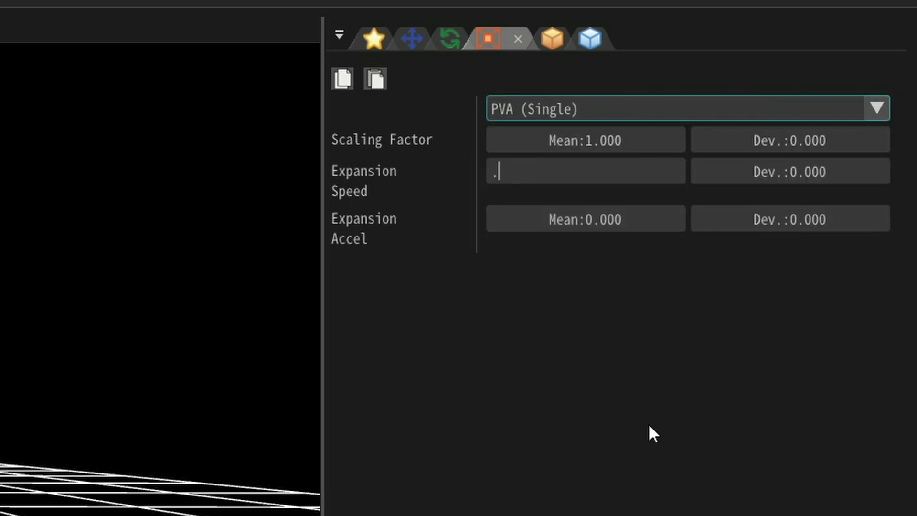
pyautogui.press('Return')
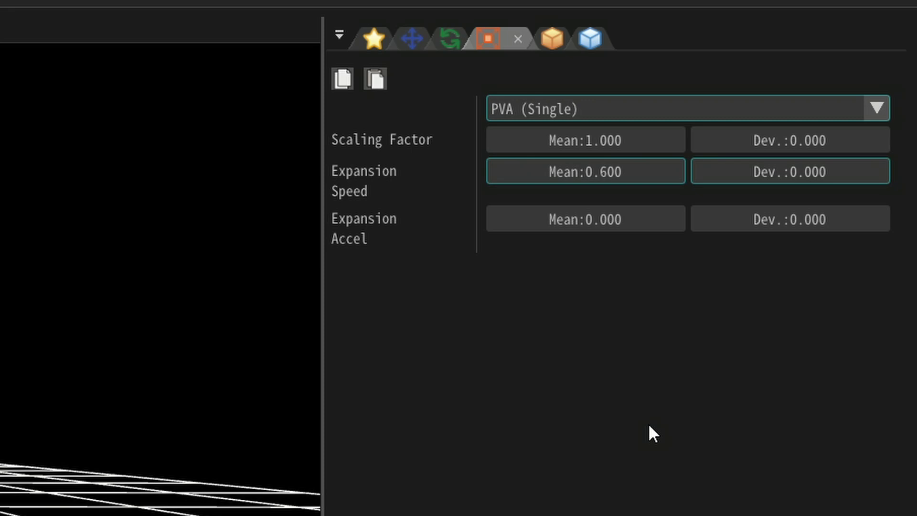
# Step: Load the round white glow texture from the nested 03_01_Sample folder in Downloads for Flash and set its blend mode to Additive
pyautogui.click(550, 31)
pyautogui.click(524, 136)
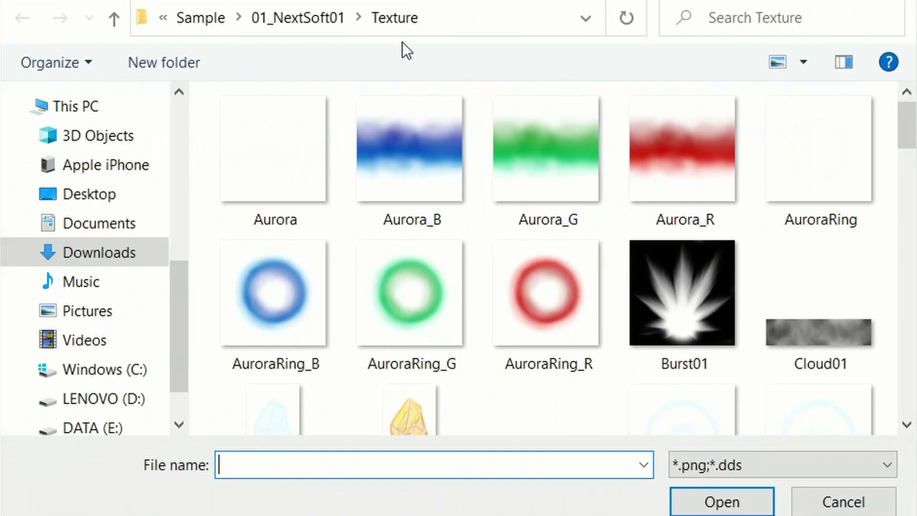
pyautogui.click(99, 253)
pyautogui.doubleClick(290, 277)
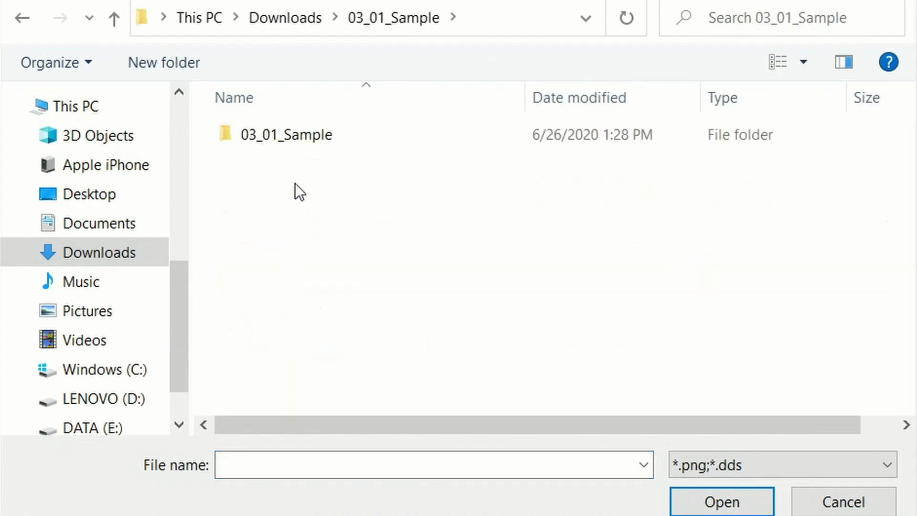
pyautogui.doubleClick(306, 134)
pyautogui.click(292, 175)
pyautogui.click(677, 499)
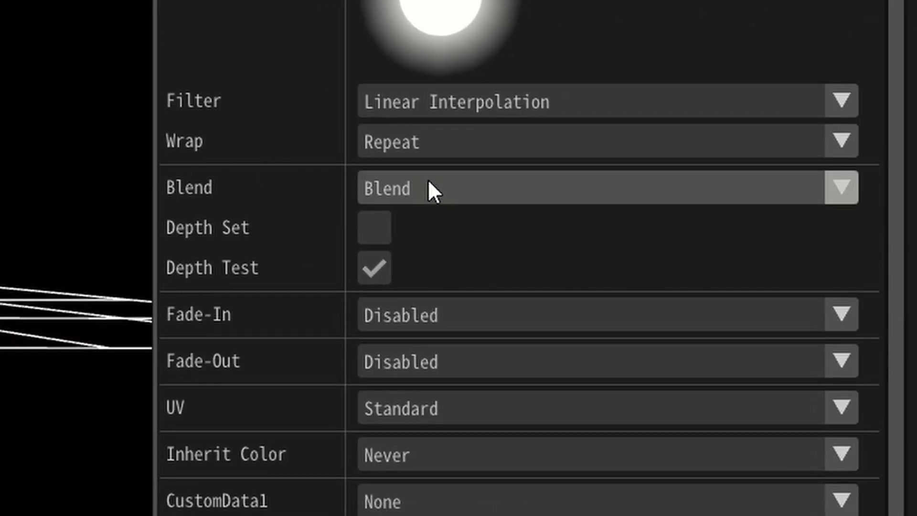
pyautogui.click(892, 263)
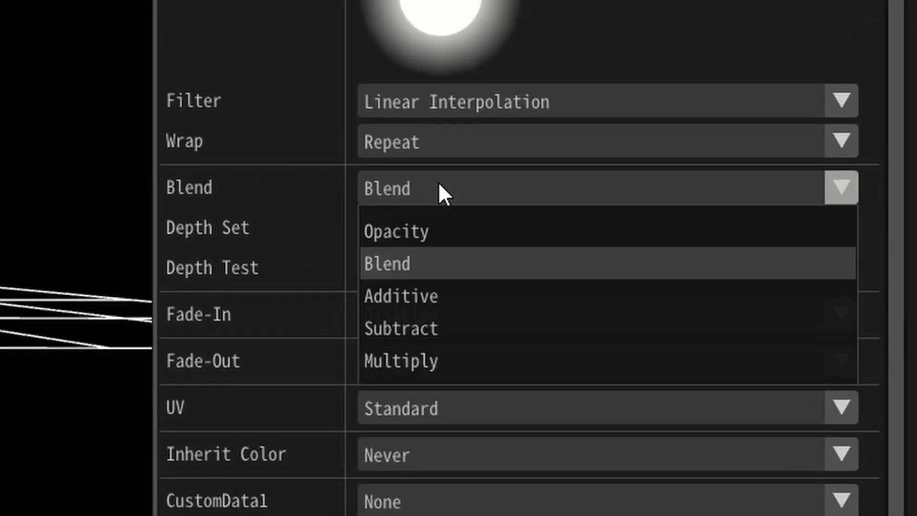
pyautogui.click(417, 298)
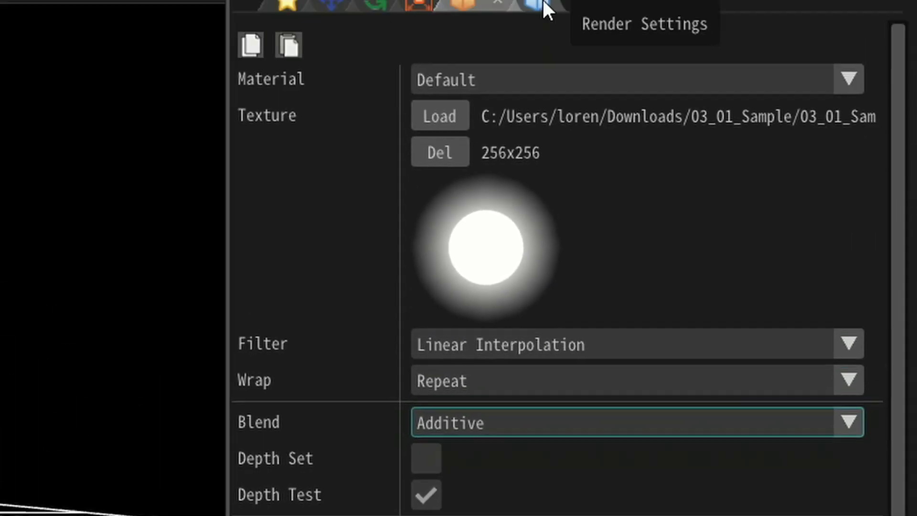
# Step: Switch Flash's Color All to Easing with all start and end colors red (R 255, G 0, B 0)
pyautogui.click(545, 6)
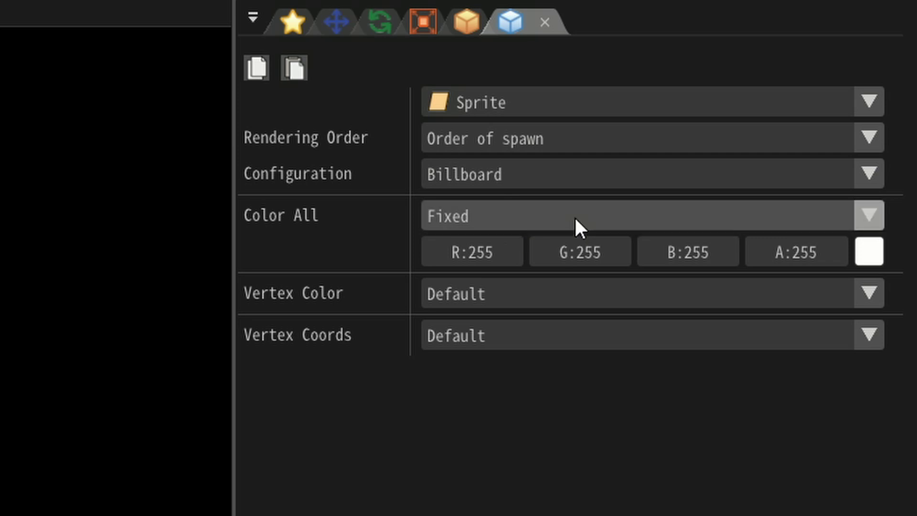
pyautogui.click(863, 220)
pyautogui.click(499, 311)
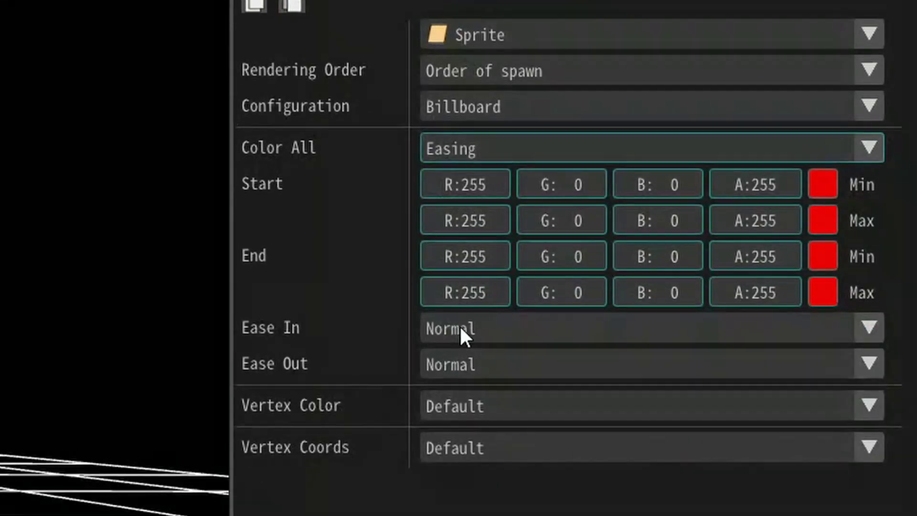
# Step: Set Color All's ease in to Slowest and ease out to Fastest, and lower the end alpha on the Impact node
pyautogui.click(459, 393)
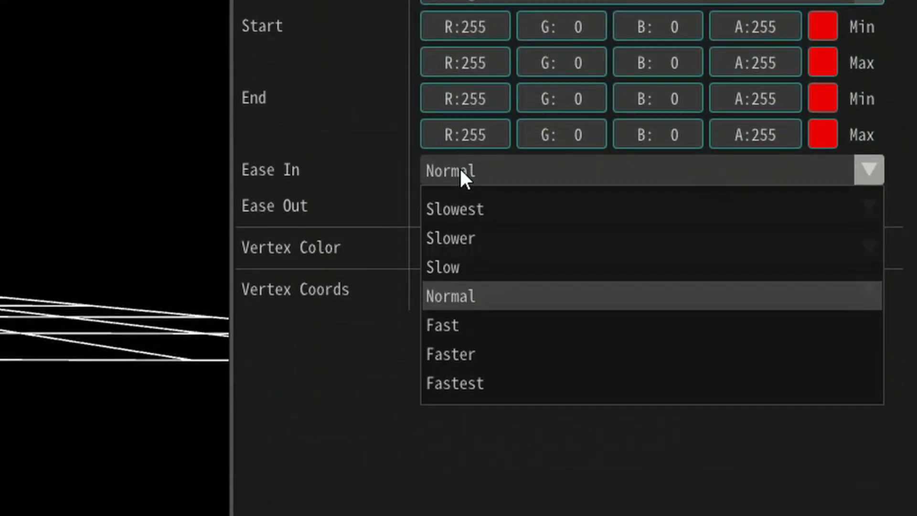
pyautogui.click(451, 210)
pyautogui.click(453, 211)
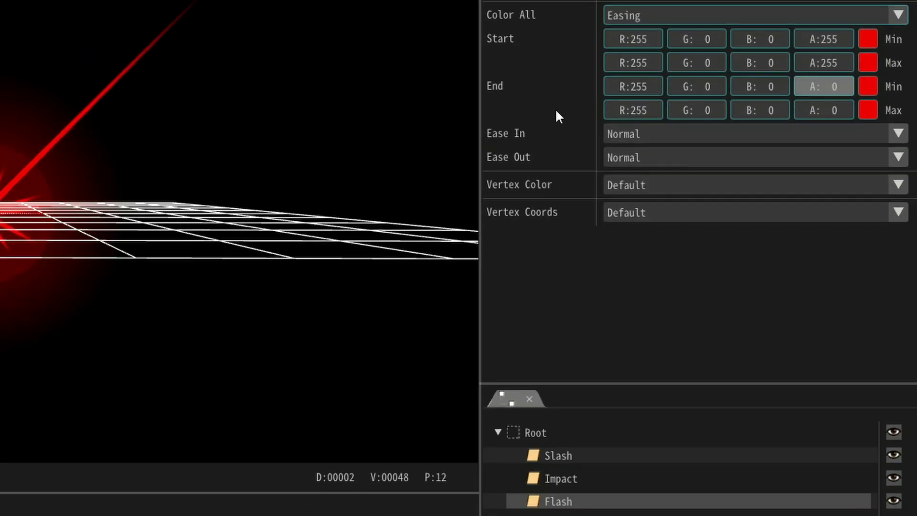
pyautogui.click(584, 478)
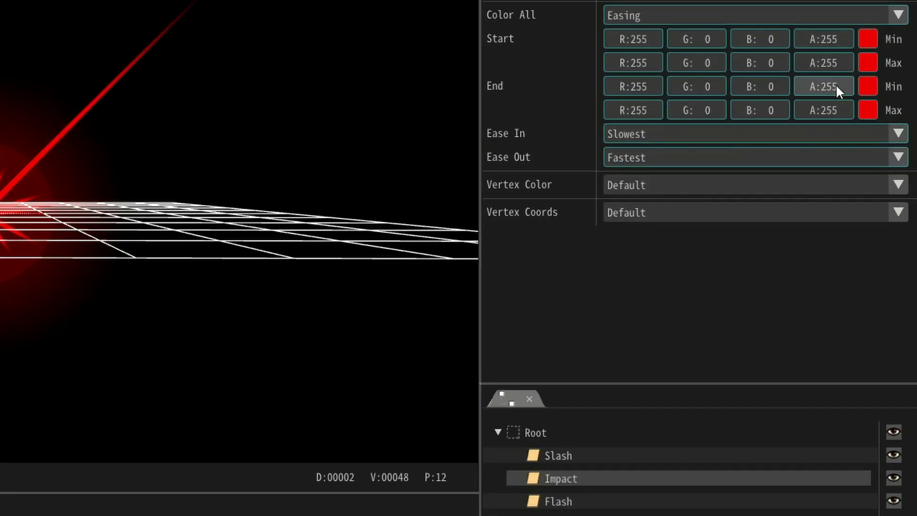
pyautogui.moveTo(836, 86); pyautogui.dragTo(829, 127)
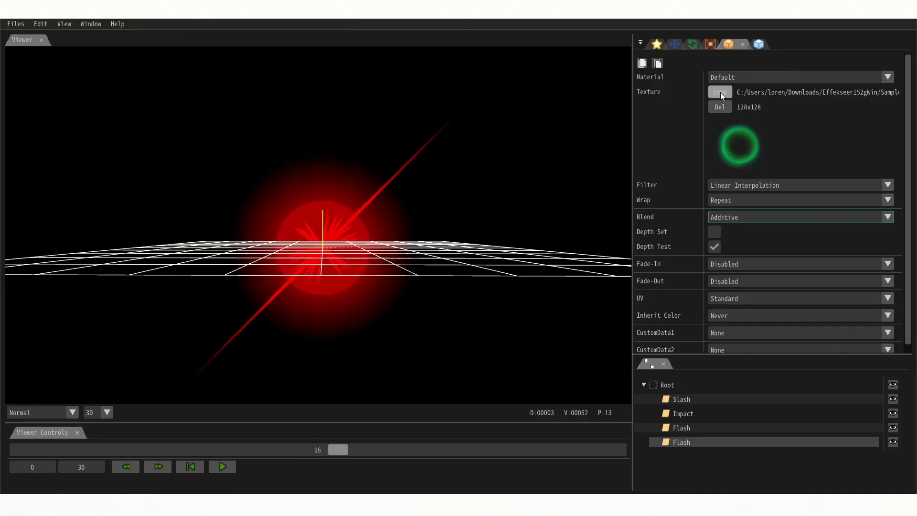
# Step: Load a different image as the texture of the second Flash node
pyautogui.click(720, 92)
pyautogui.scroll(-2, 273, 191)
pyautogui.click(138, 163)
pyautogui.click(358, 284)
# Step: Try several blend modes on the second Flash node while previewing the effect at different frames
pyautogui.click(745, 217)
pyautogui.click(730, 232)
pyautogui.click(223, 466)
pyautogui.click(746, 217)
pyautogui.click(727, 266)
pyautogui.moveTo(455, 449); pyautogui.dragTo(277, 449)
pyautogui.click(745, 216)
pyautogui.click(725, 277)
pyautogui.click(745, 217)
pyautogui.click(726, 254)
# Step: Replace the second Flash node's texture with another image file and play the effect
pyautogui.click(720, 91)
pyautogui.doubleClick(277, 189)
pyautogui.click(223, 466)
pyautogui.click(223, 466)
# Step: Paste a copy of the slash under Root, rotate it onto the opposite diagonal, and play the effect
pyautogui.click(667, 385)
pyautogui.hotkey('ctrl', 'v')
pyautogui.click(692, 44)
pyautogui.click(222, 466)
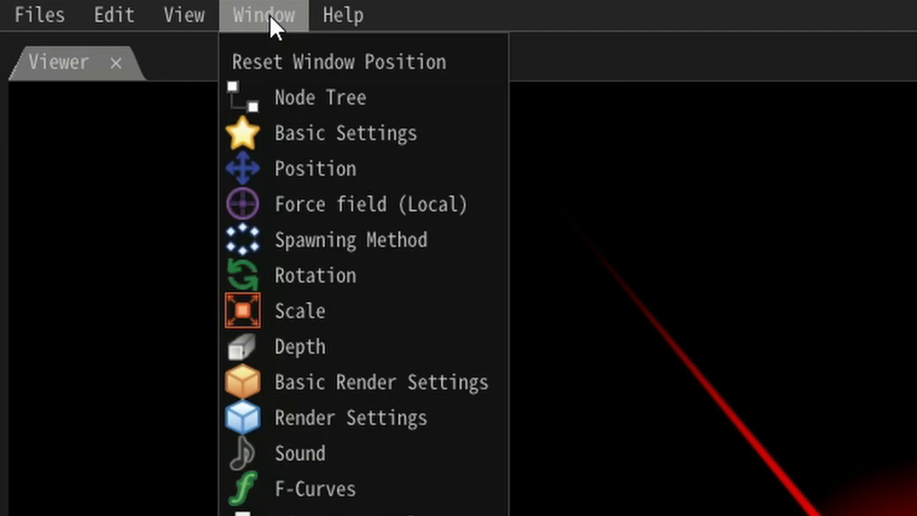
# Step: Open the Recorder window and enlarge it to show its resolution, exported frame and format settings
pyautogui.click(308, 439)
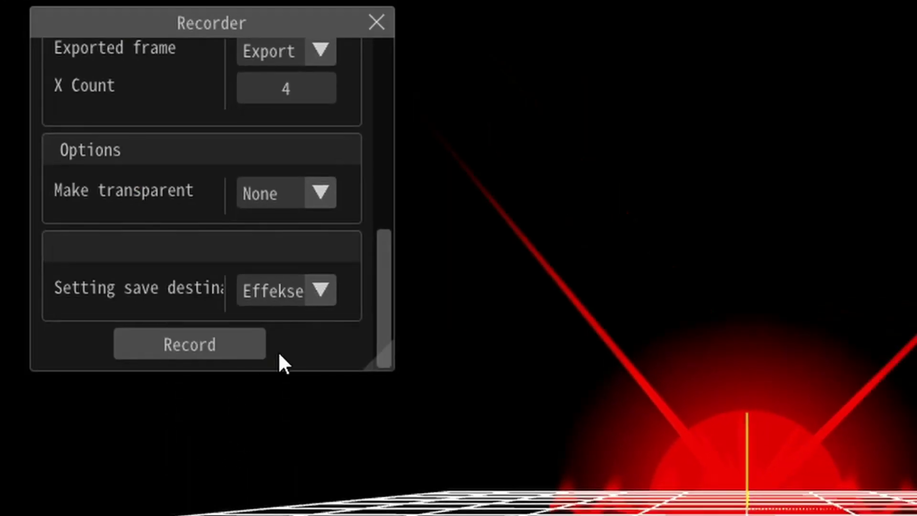
pyautogui.moveTo(383, 359); pyautogui.dragTo(617, 515)
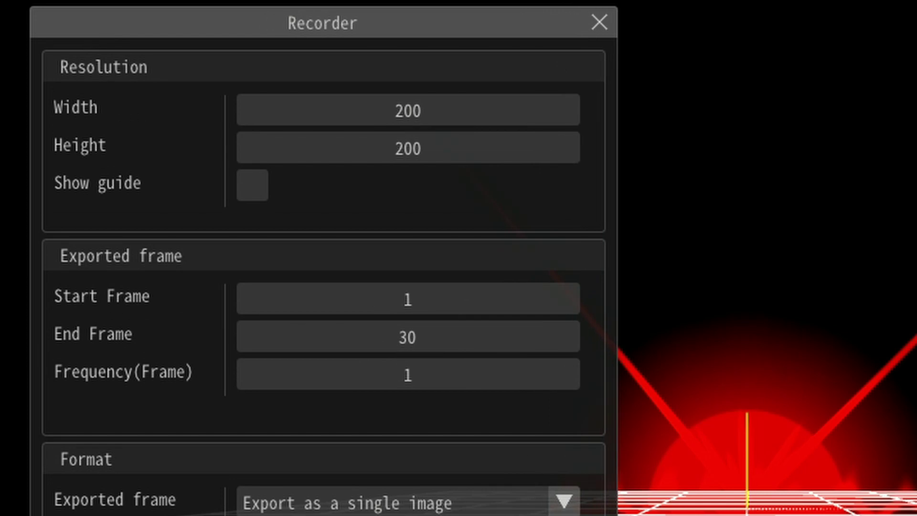